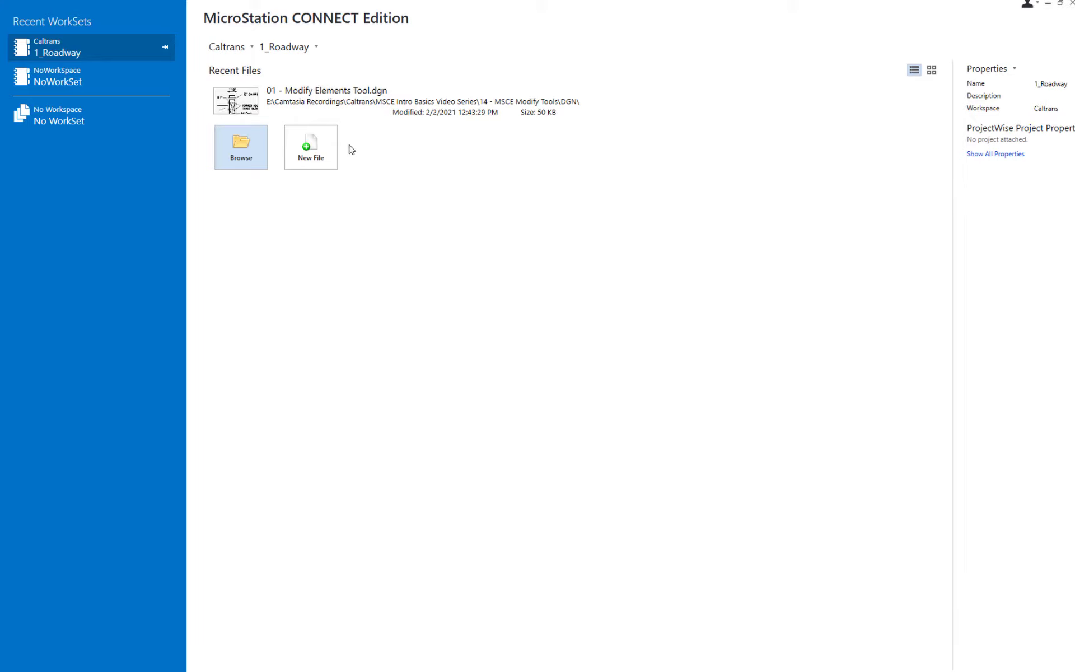
Step: Open 01 - Modify Elements Tool.dgn, start Modify Element and show its additional SmartLine Modification settings
{"action": "left_click", "coordinate": [240, 102]}
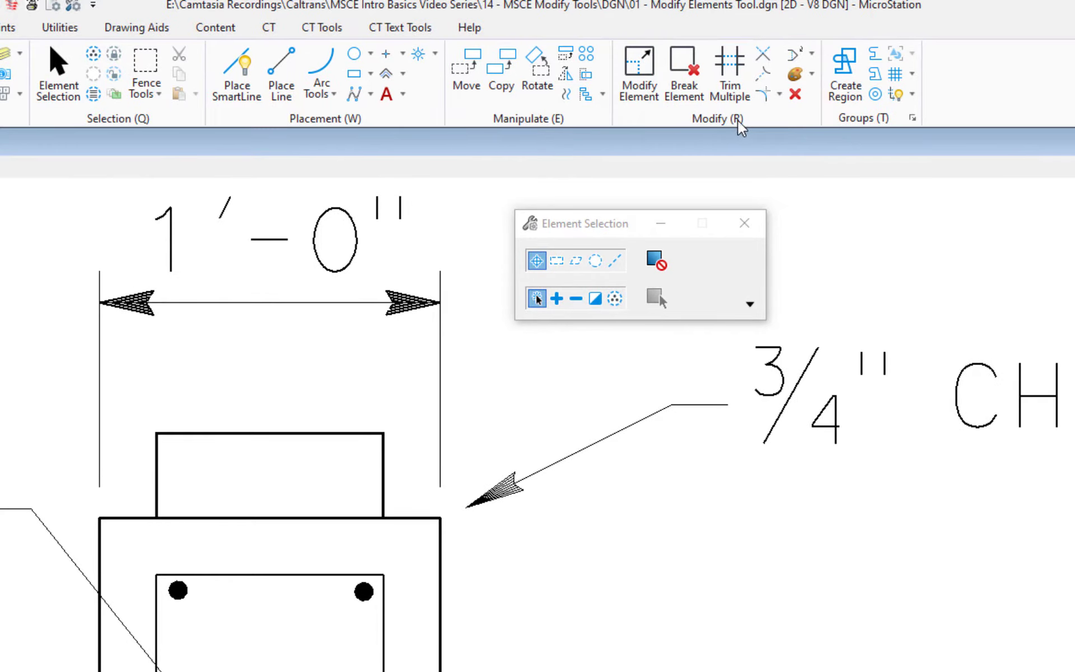
{"action": "left_click", "coordinate": [642, 68]}
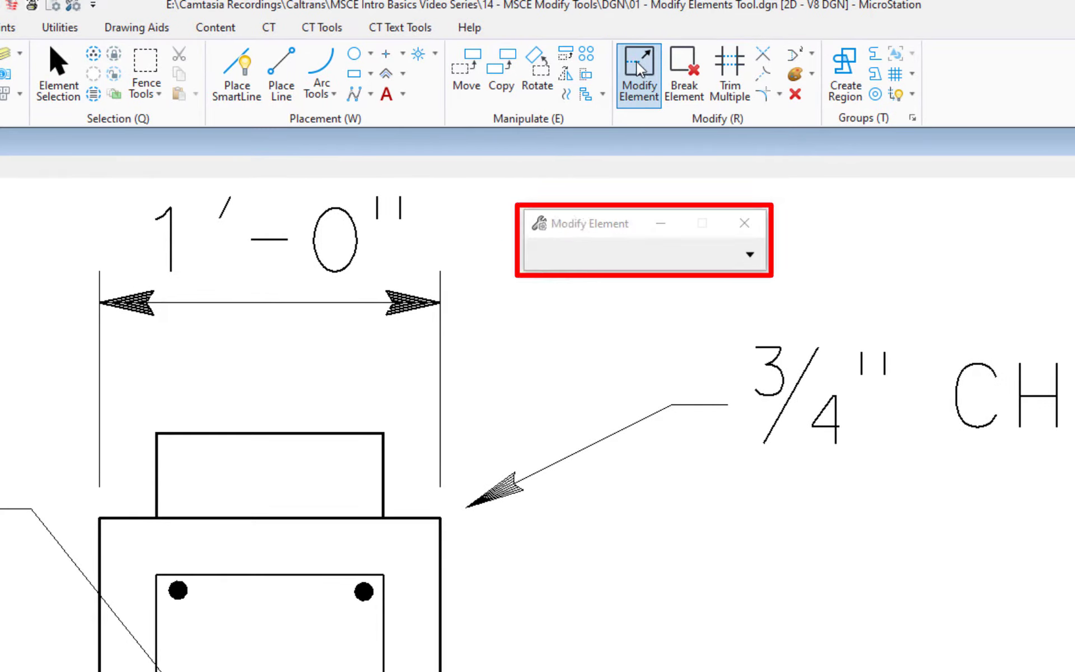
{"action": "left_click", "coordinate": [751, 256]}
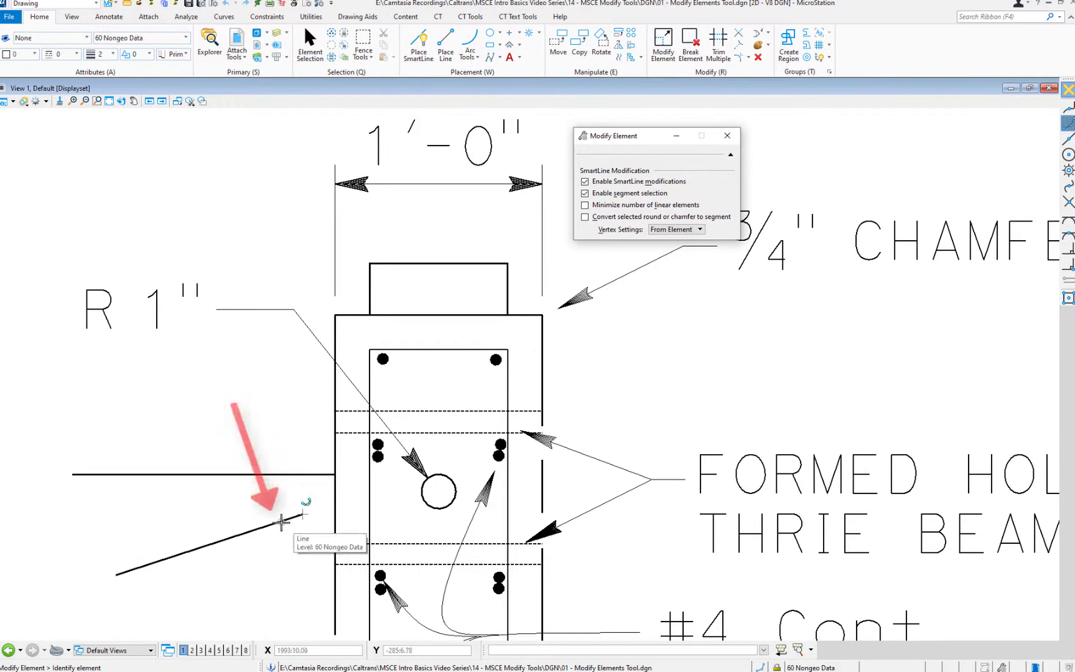
Step: Extend the sloped line's upper end to the horizontal line's right endpoint, and resize the circle to a 2" radius
{"action": "left_click", "coordinate": [271, 523]}
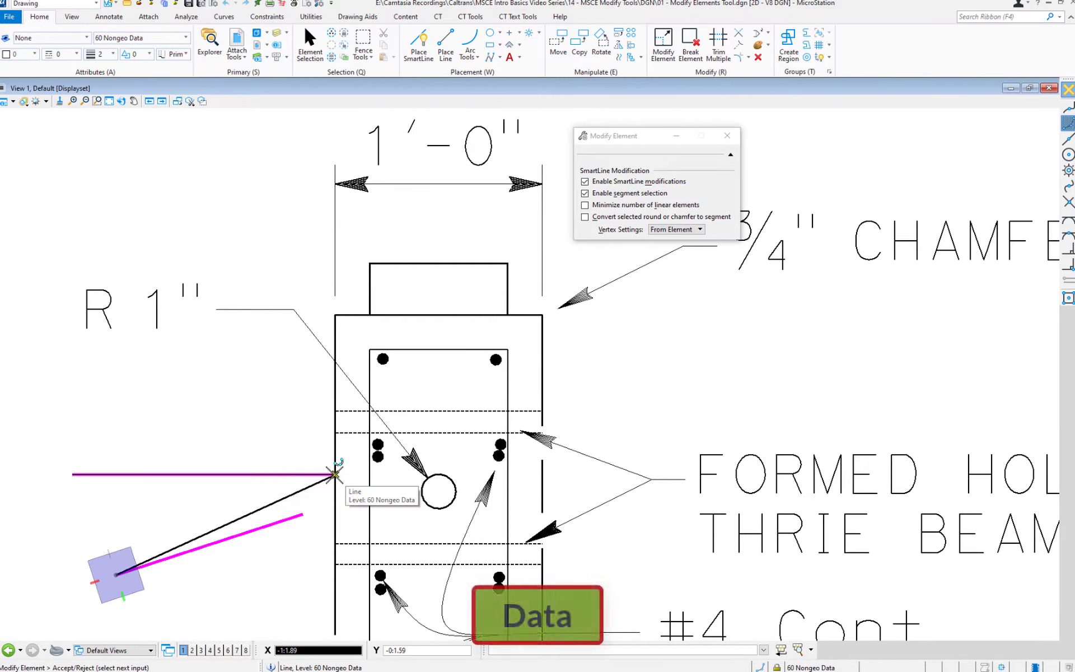
{"action": "left_click", "coordinate": [335, 474]}
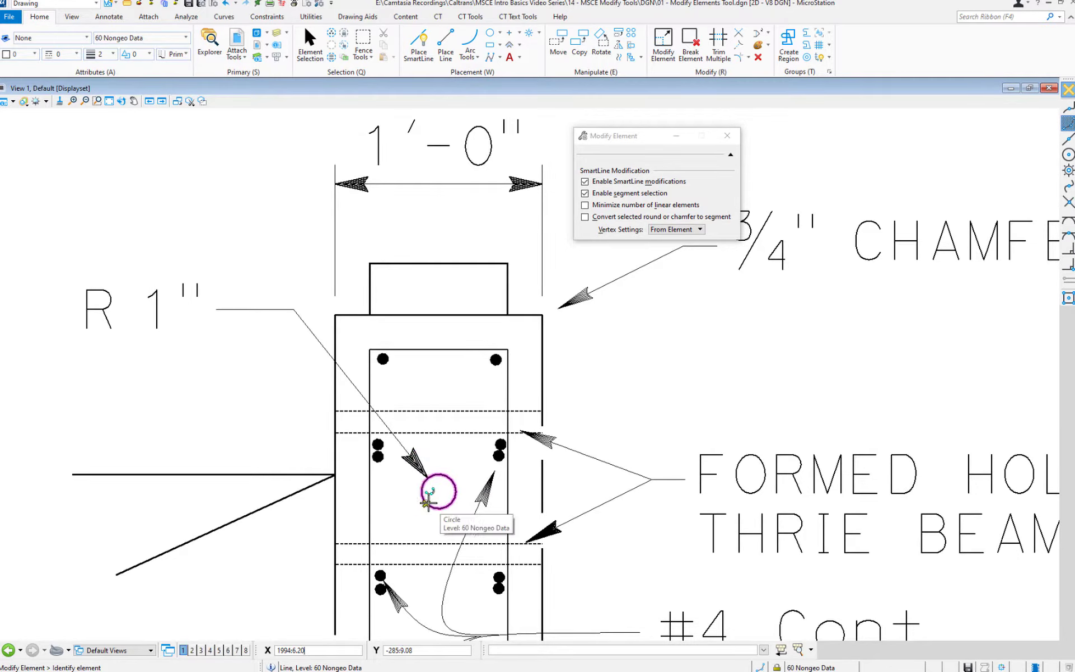
{"action": "left_click", "coordinate": [429, 502]}
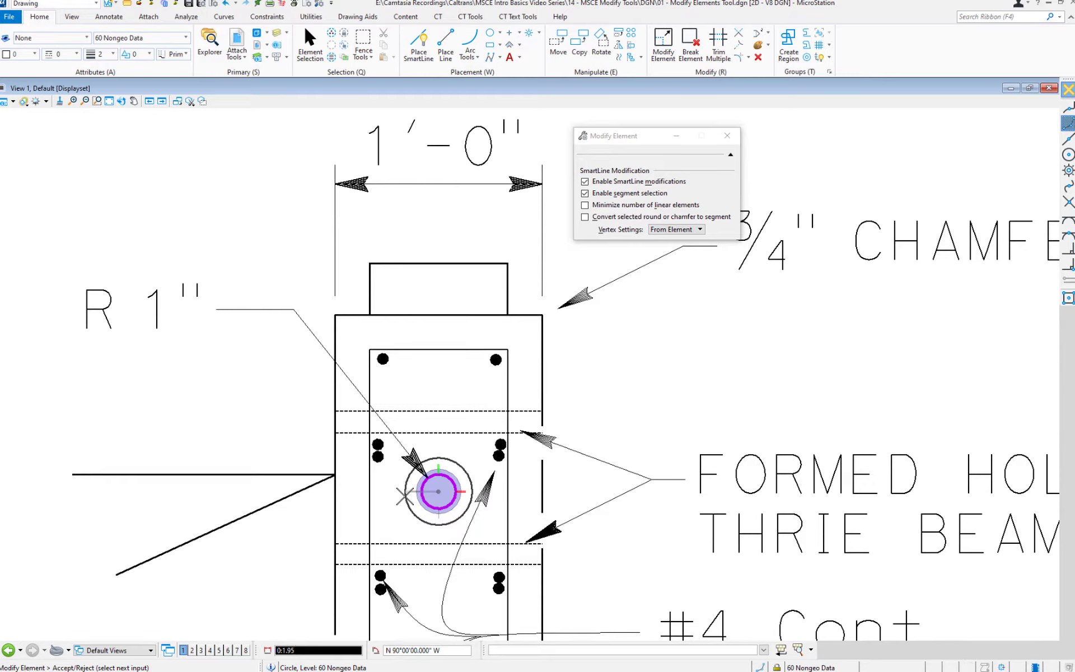
{"action": "type", "text": "2"}
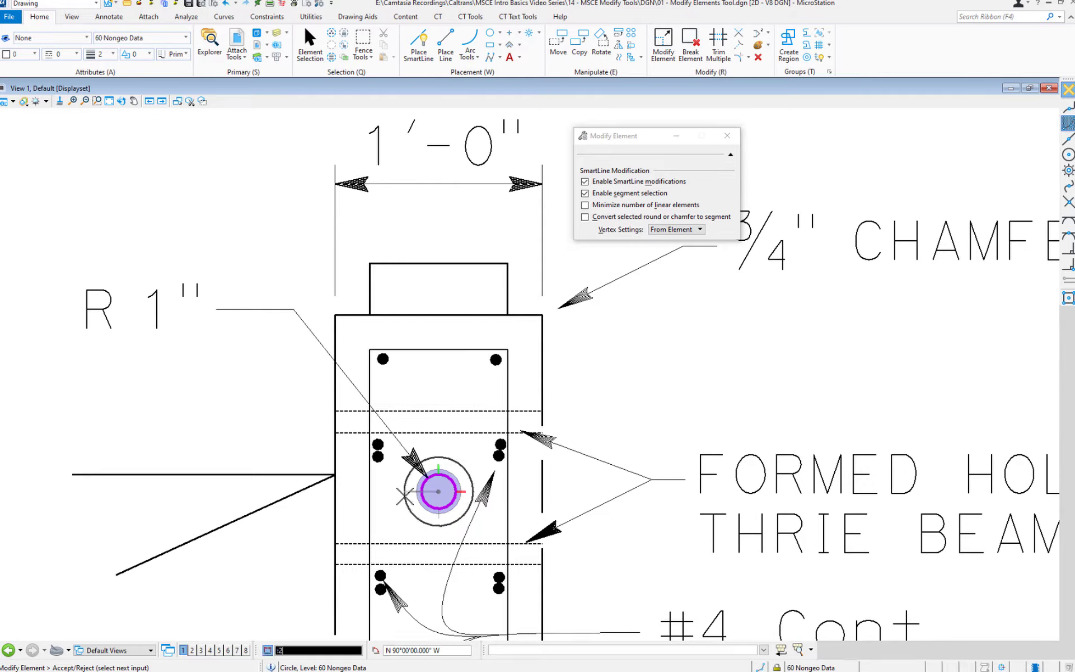
{"action": "left_click", "coordinate": [404, 496]}
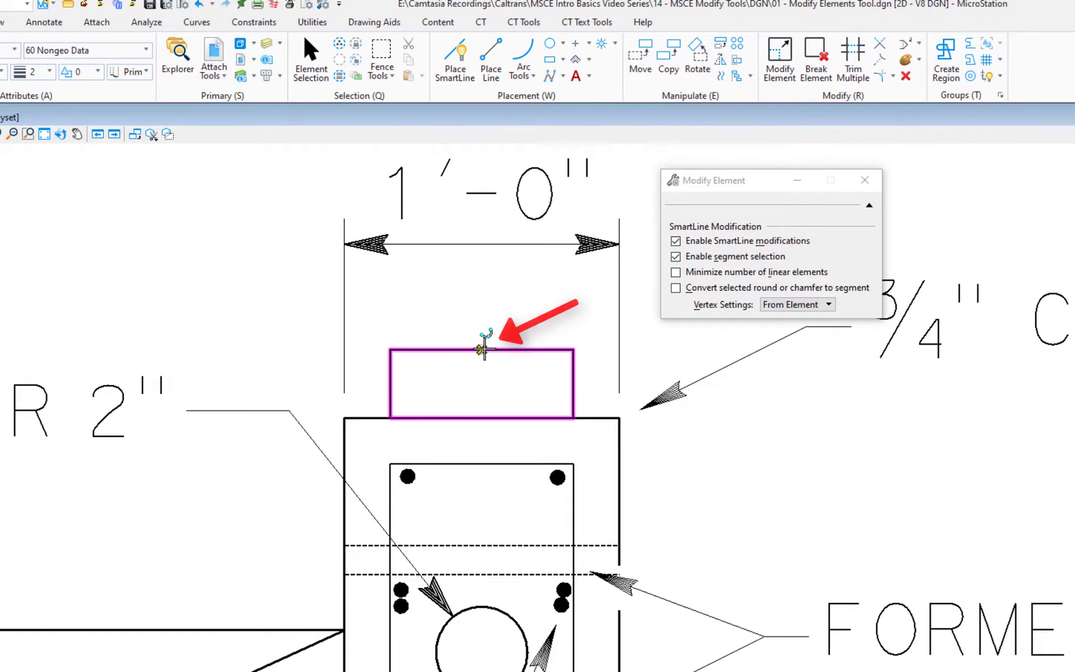
Step: Stretch the top edge of the rectangle above the post upward and chamfer its upper-right corner with a 0:0.75 offset
{"action": "left_click", "coordinate": [485, 350]}
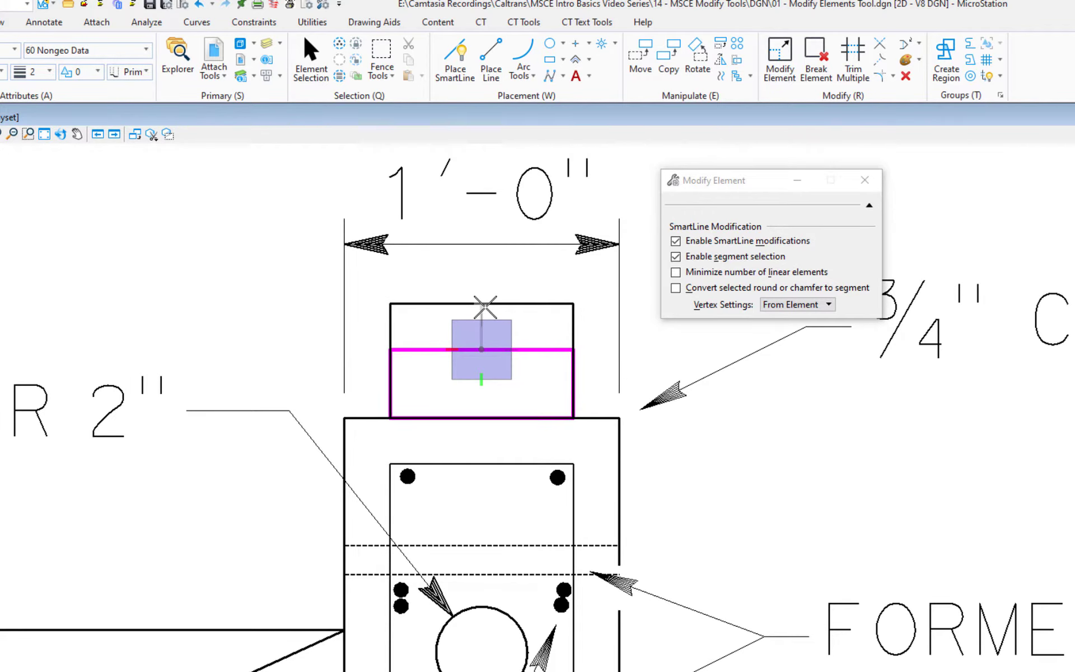
{"action": "left_click", "coordinate": [485, 307]}
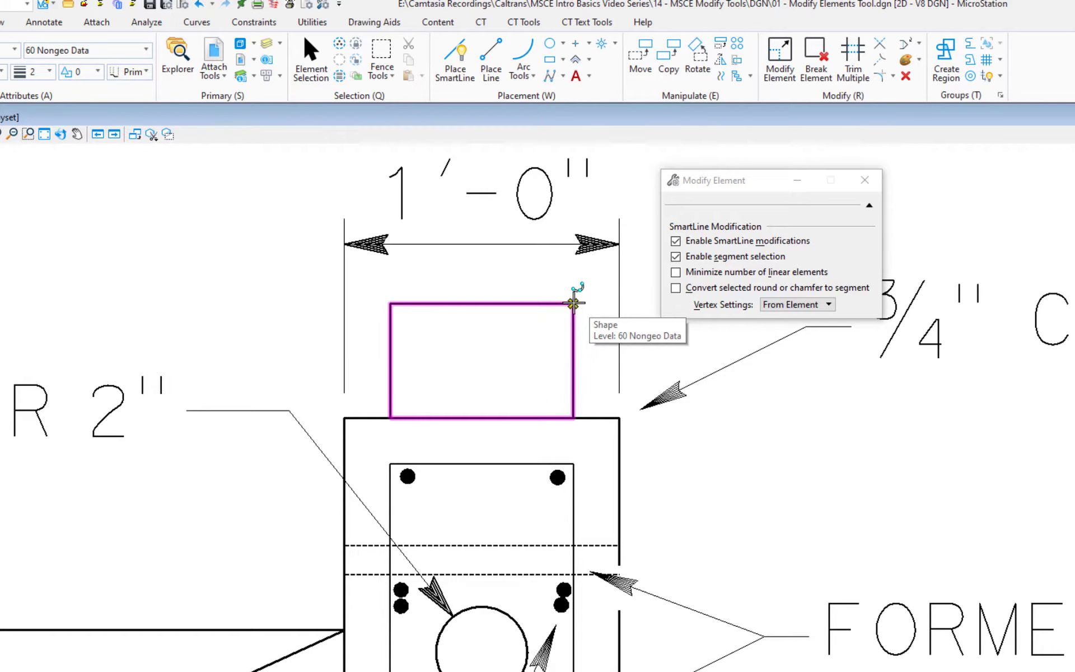
{"action": "left_click", "coordinate": [573, 303]}
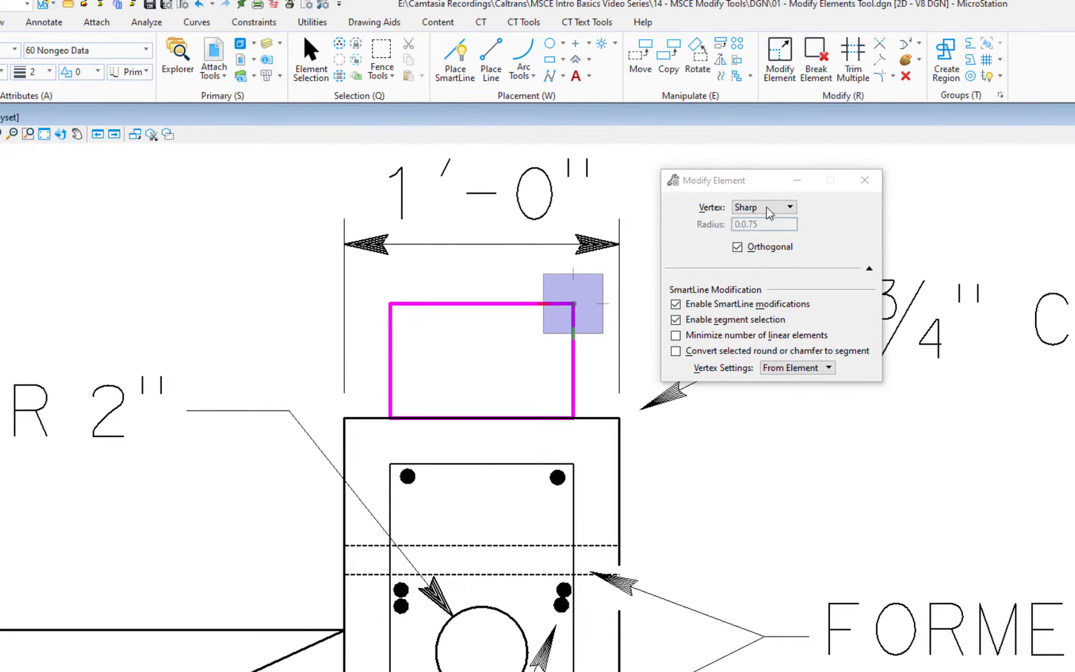
{"action": "left_click", "coordinate": [769, 211]}
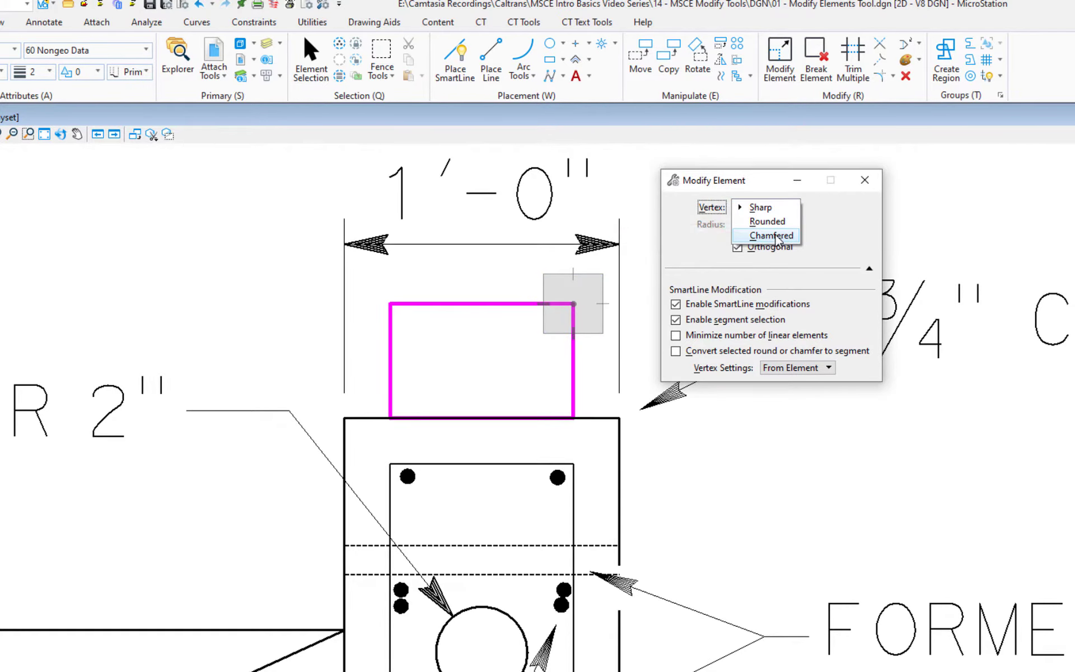
{"action": "left_click", "coordinate": [776, 236]}
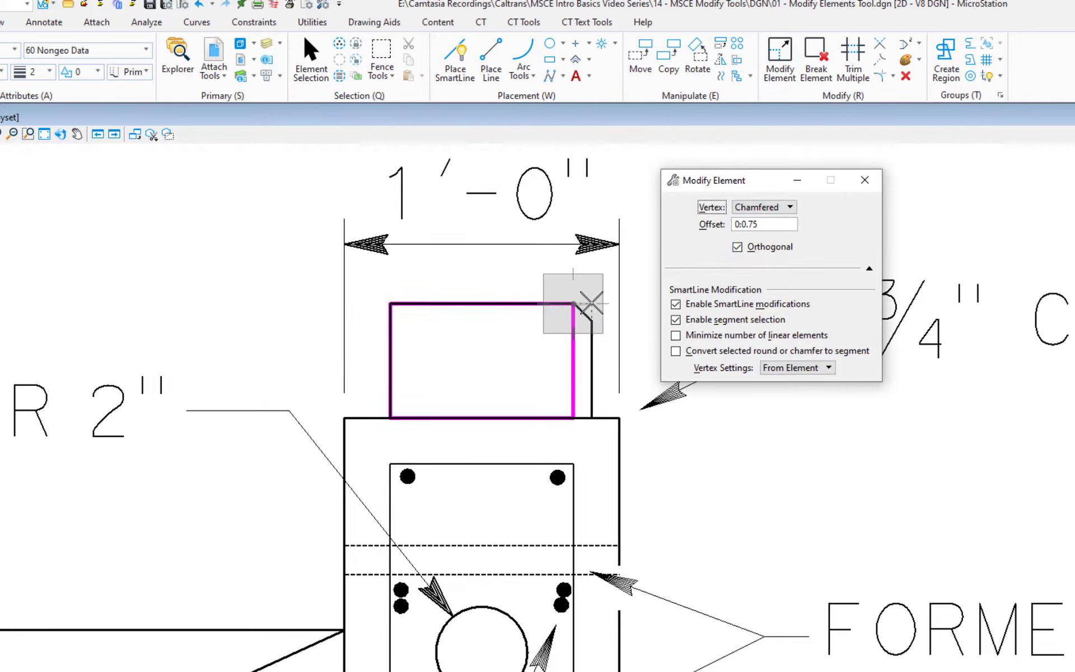
{"action": "left_click", "coordinate": [573, 304]}
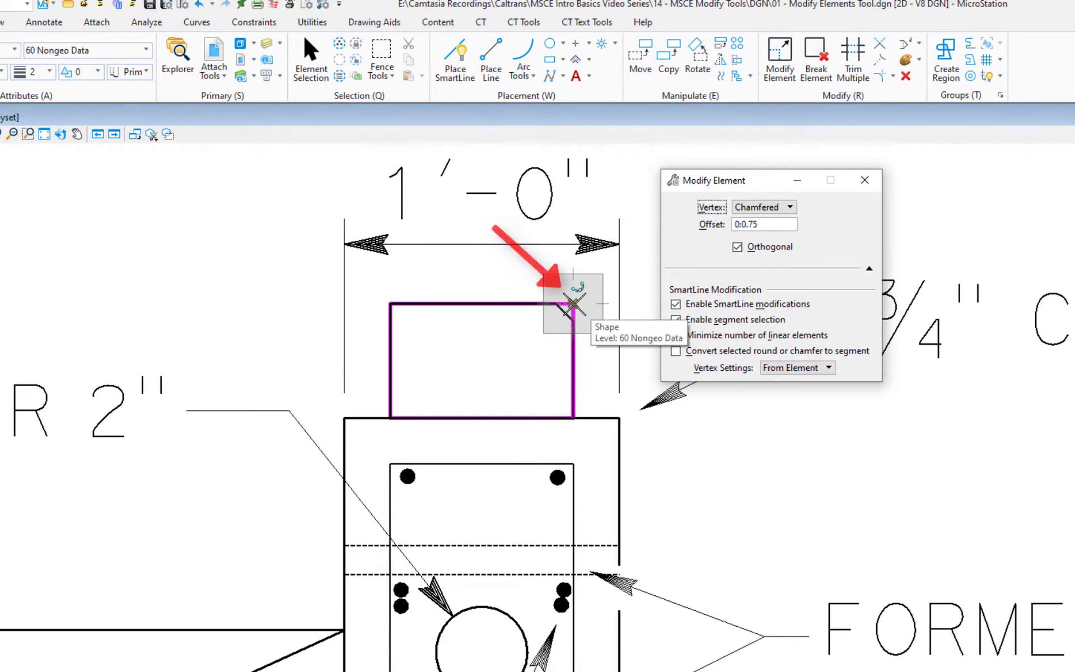
{"action": "left_click", "coordinate": [574, 305]}
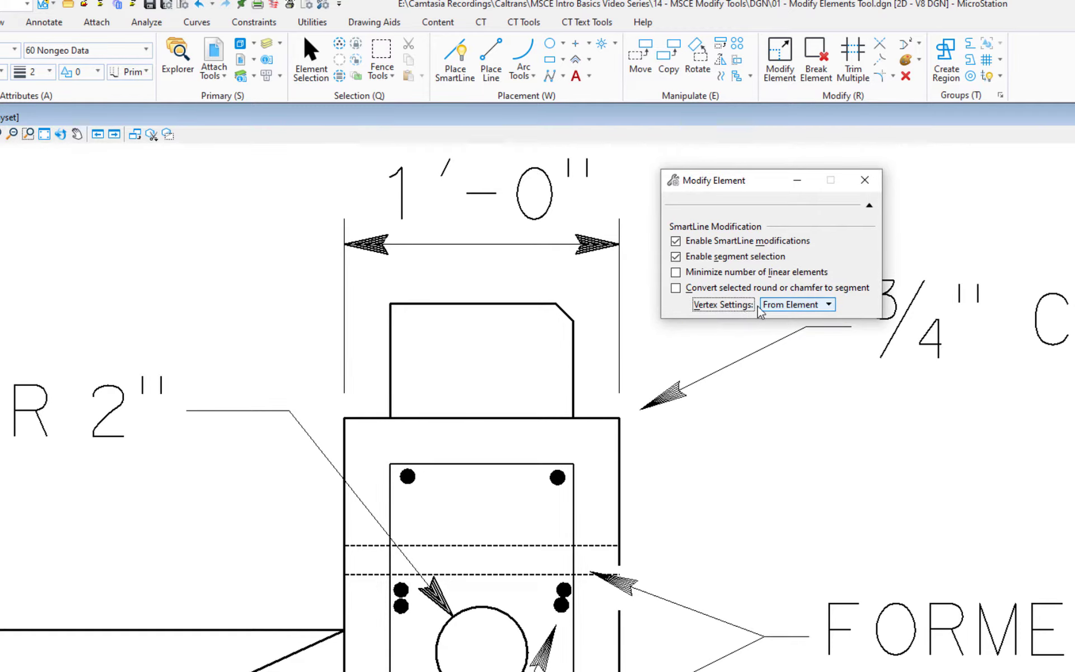
Step: Set Vertex Settings to Last Used and chamfer the rectangle's upper-left corner with the 0:0.75 offset
{"action": "left_click", "coordinate": [794, 312]}
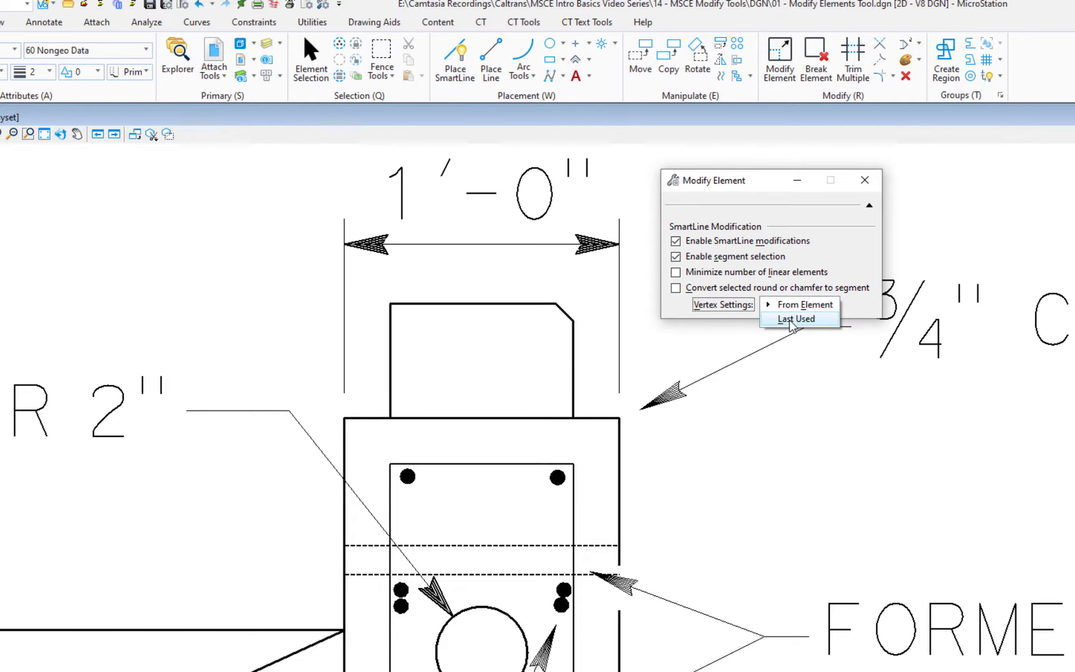
{"action": "left_click", "coordinate": [795, 318]}
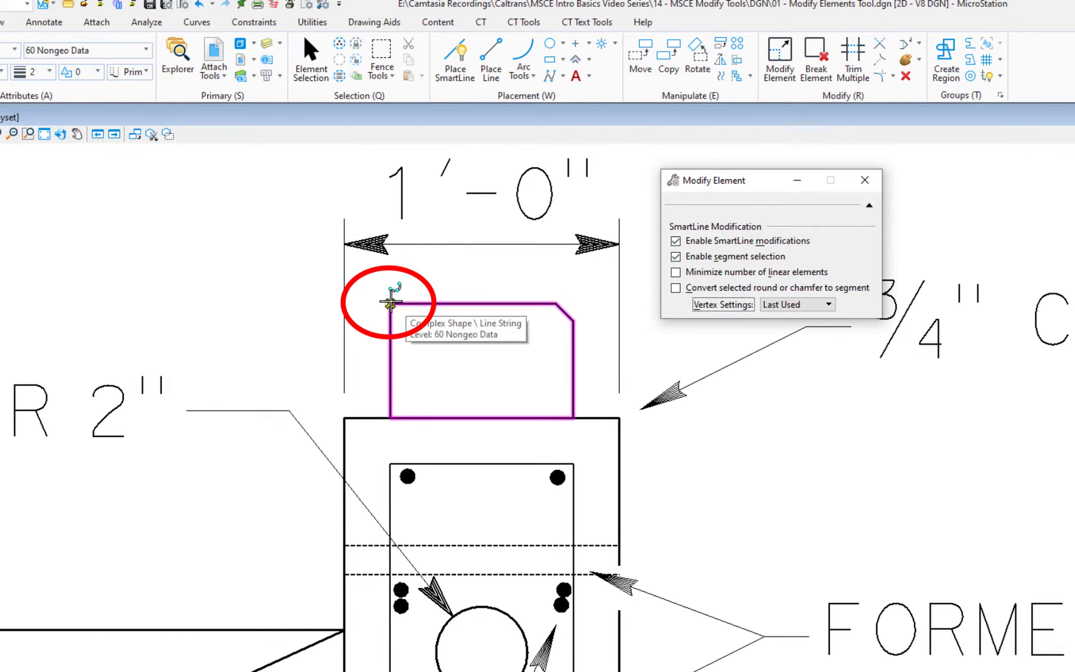
{"action": "left_click", "coordinate": [391, 302]}
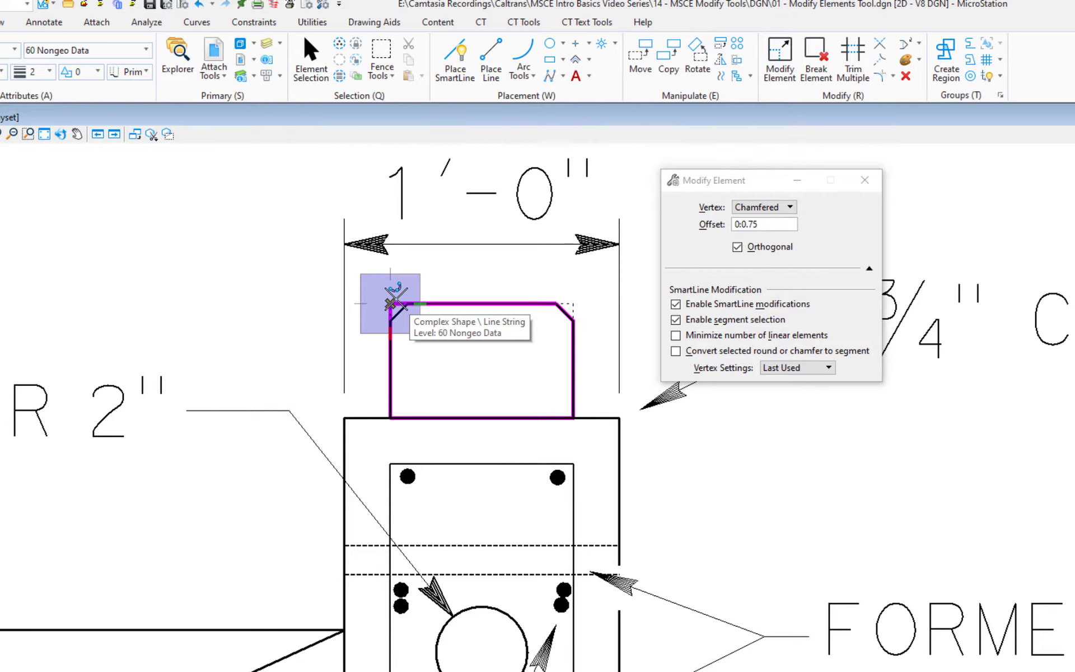
{"action": "left_click", "coordinate": [395, 303]}
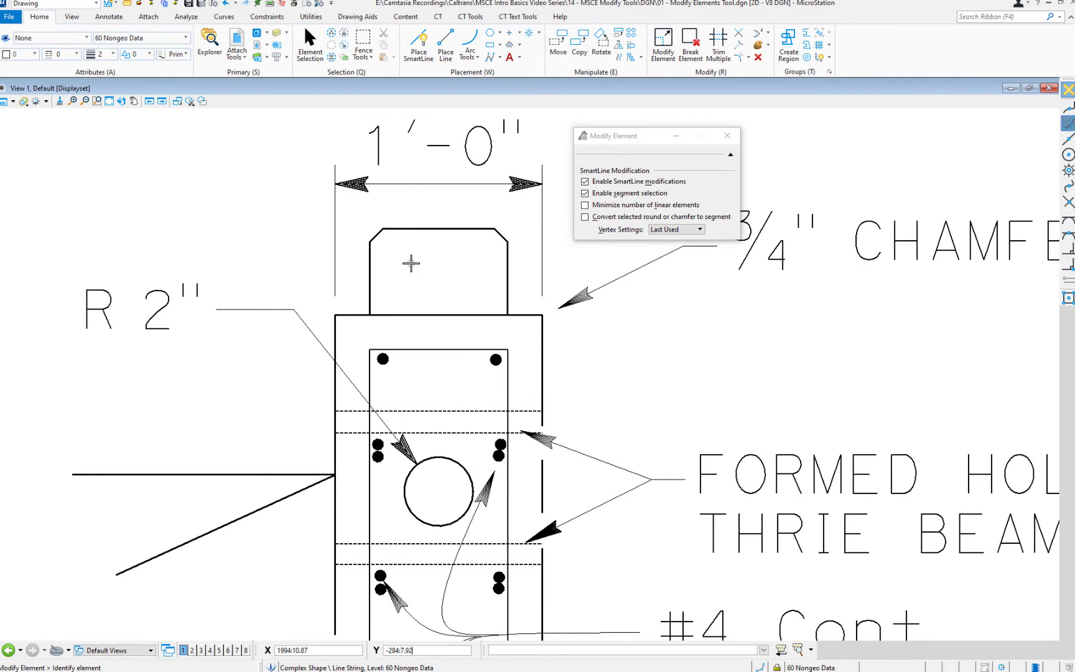
Step: Undo all the line, circle and rectangle modifications, and open 02 - Break Element Tools.dgn
{"action": "key", "text": "ctrl+z"}
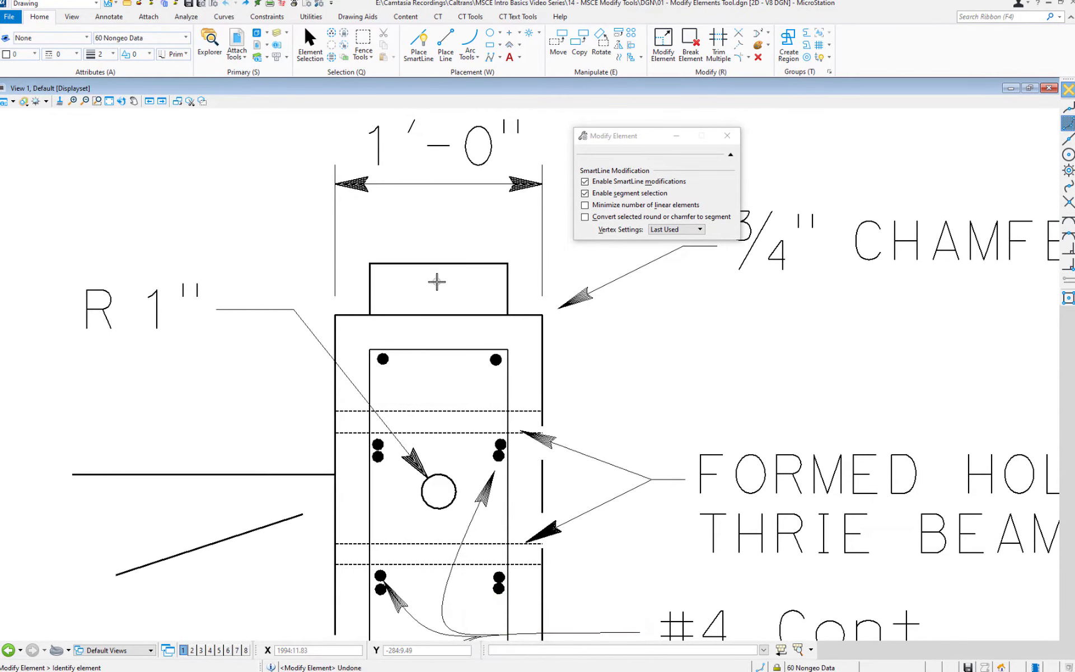
{"action": "left_click", "coordinate": [127, 5]}
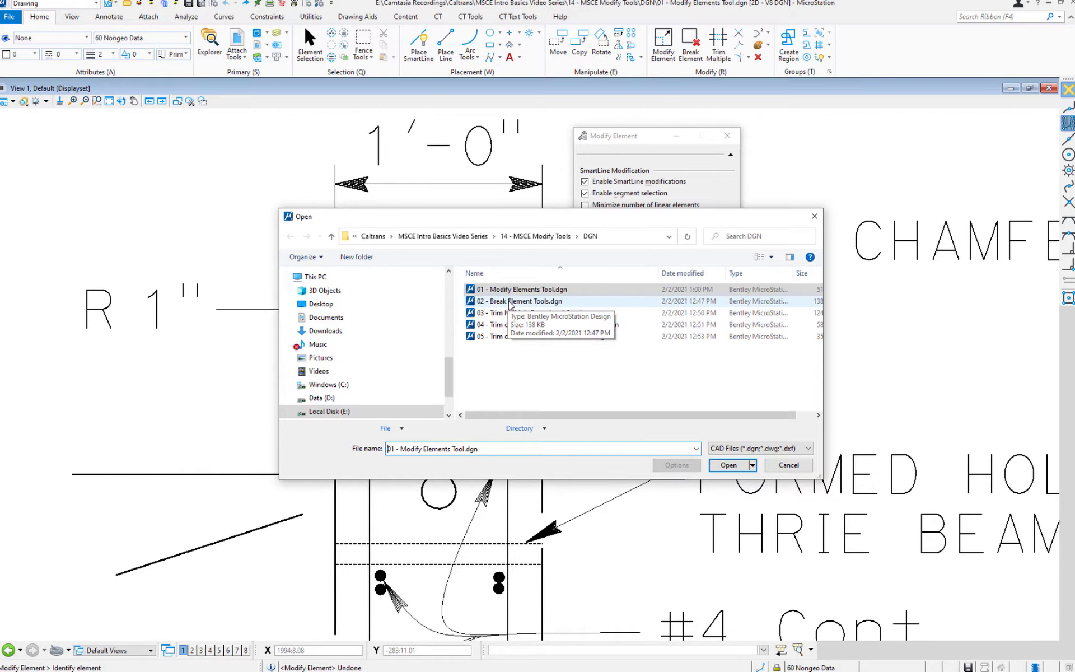
{"action": "double_click", "coordinate": [511, 302]}
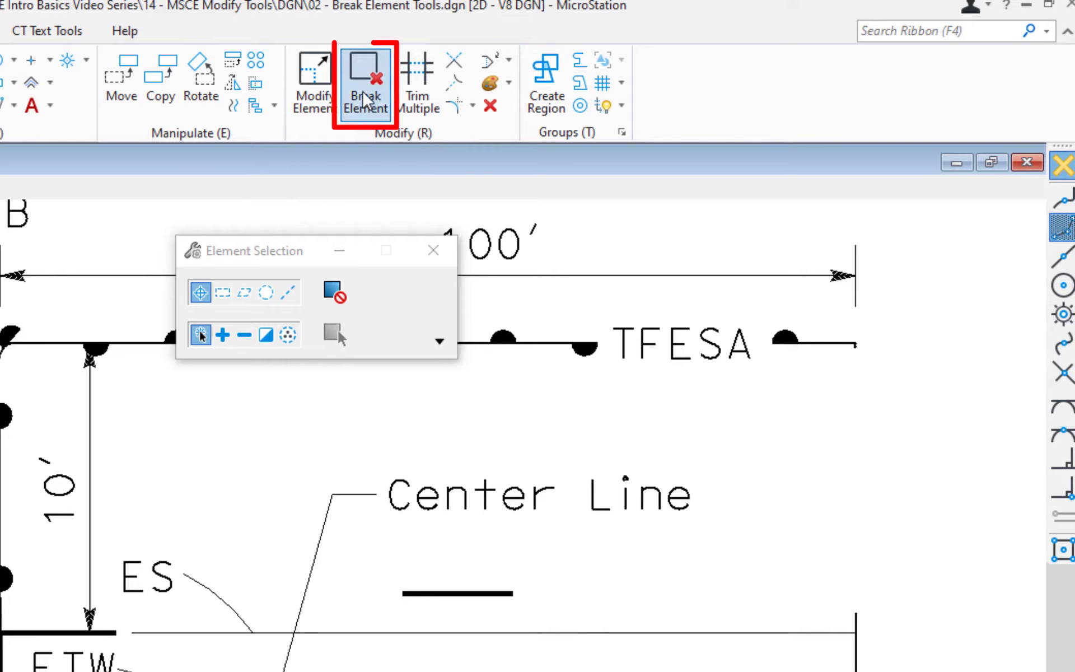
Step: Use Break Element to cut gaps in the ETW and upper ES lines around the Center Line leader, and undo both breaks
{"action": "left_click", "coordinate": [364, 84]}
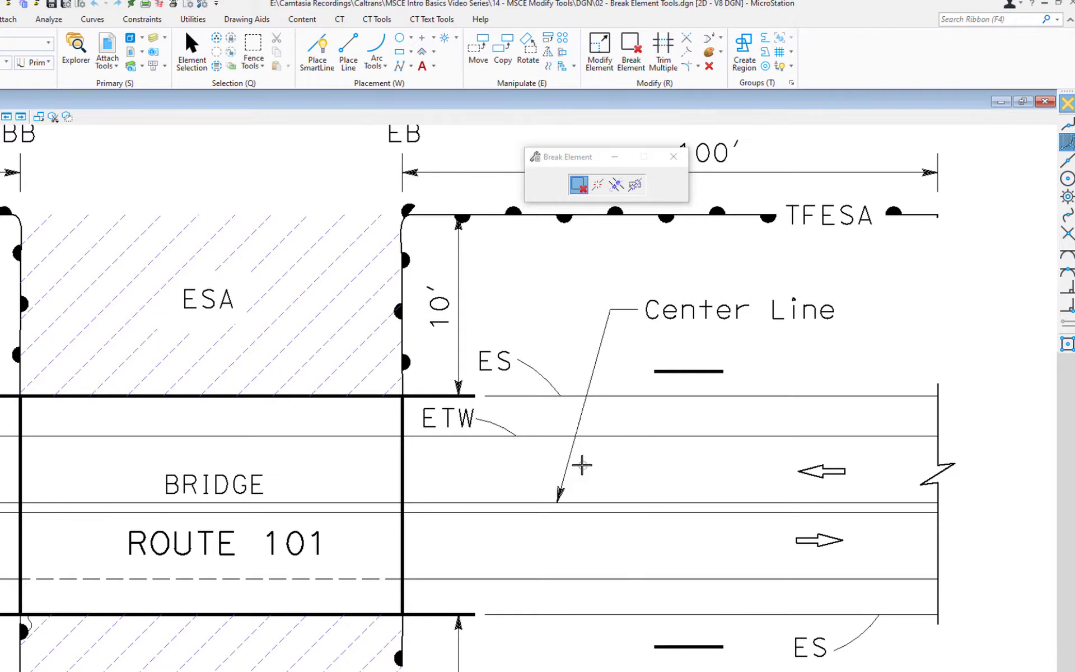
{"action": "left_click", "coordinate": [555, 435]}
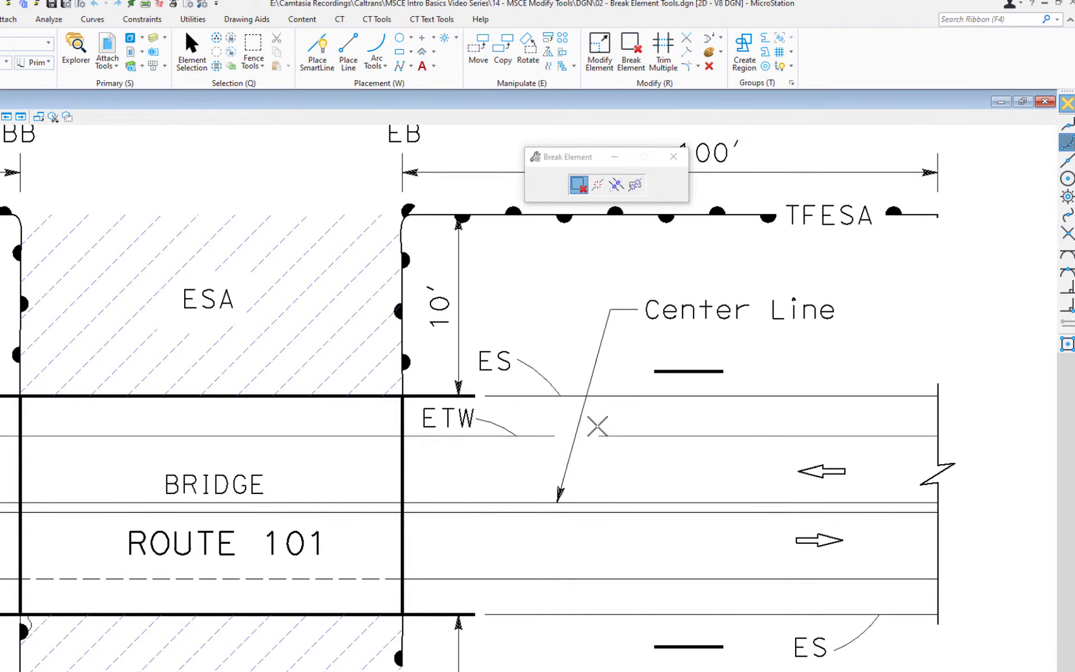
{"action": "left_click", "coordinate": [597, 427]}
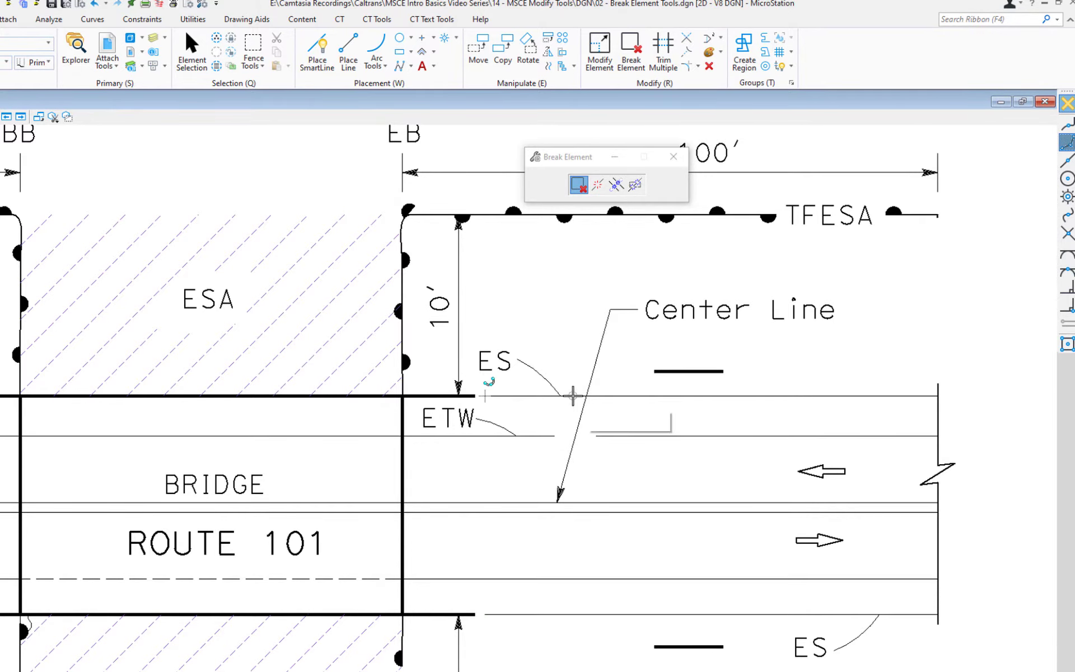
{"action": "left_click", "coordinate": [571, 396]}
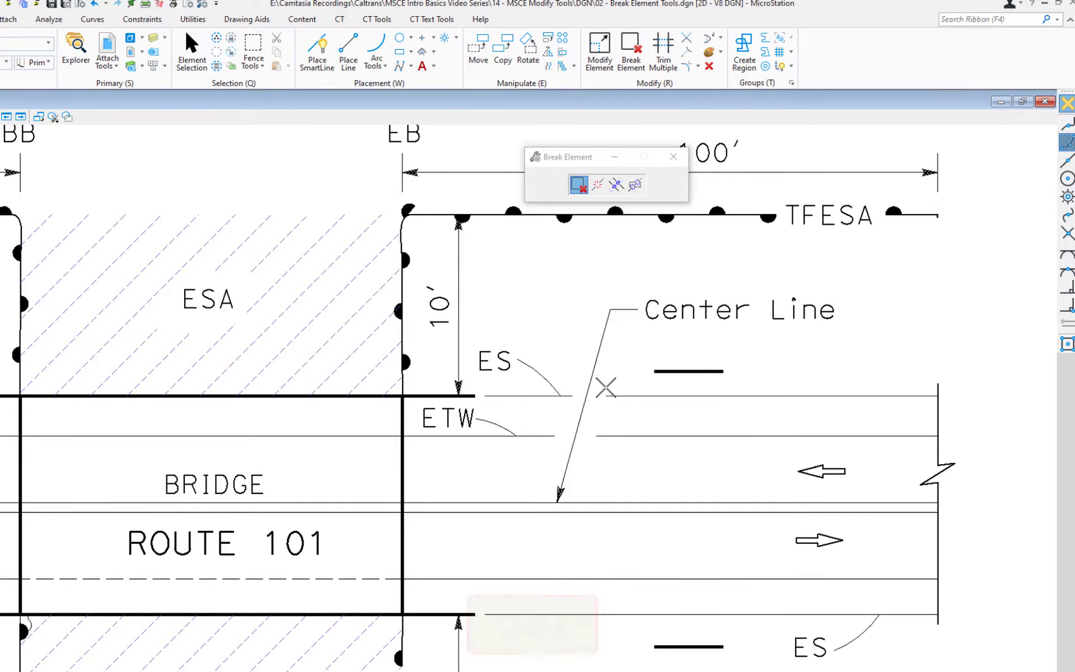
{"action": "left_click", "coordinate": [606, 388]}
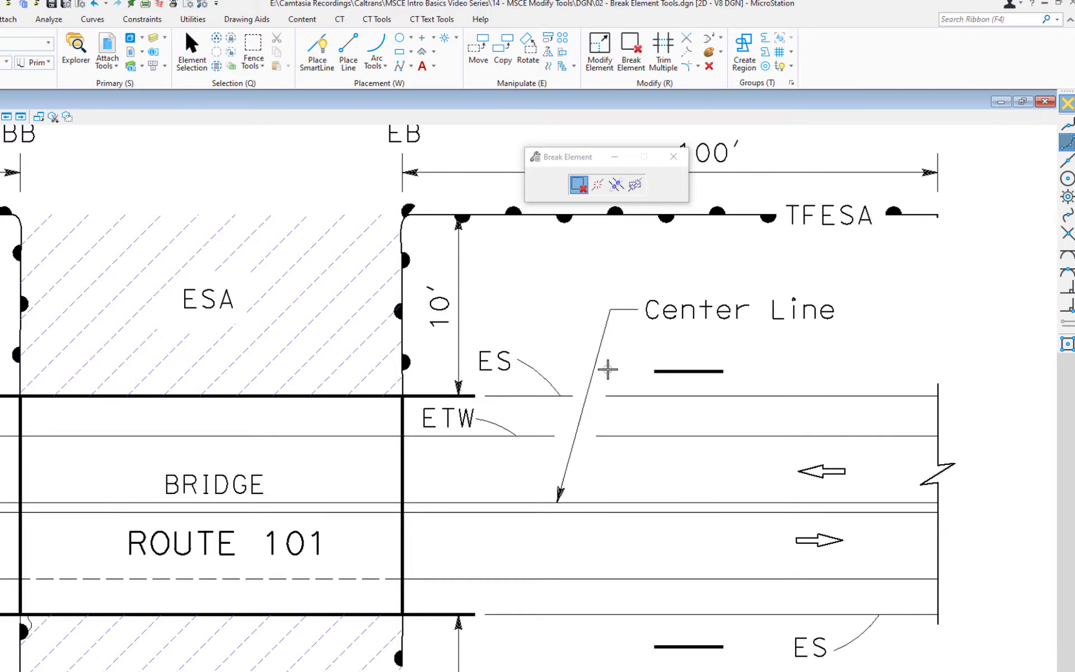
{"action": "key", "text": "ctrl+z"}
{"action": "key", "text": "ctrl+z"}
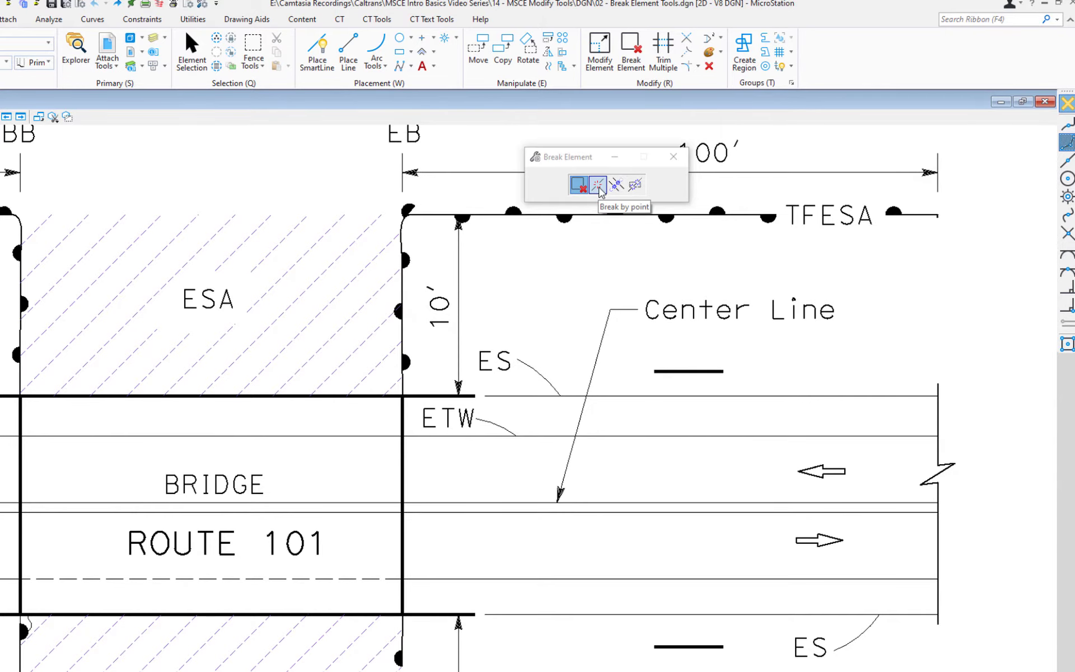
Step: Break the ETW line by point where it crosses the heavy bridge line at EB, and undo the break
{"action": "left_click", "coordinate": [598, 185]}
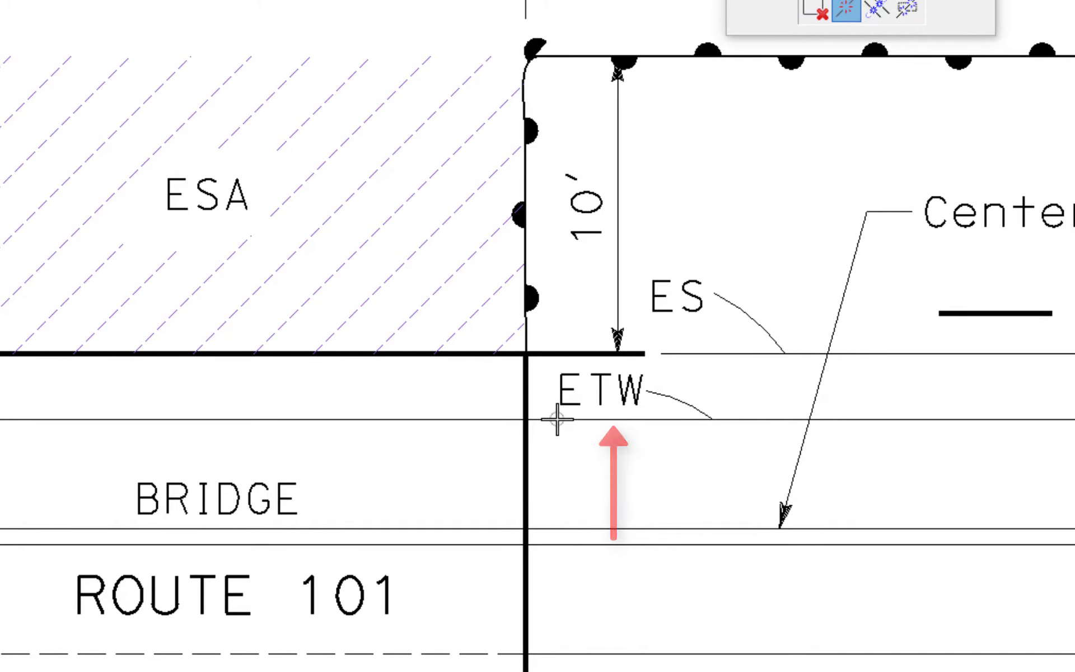
{"action": "left_click", "coordinate": [527, 420]}
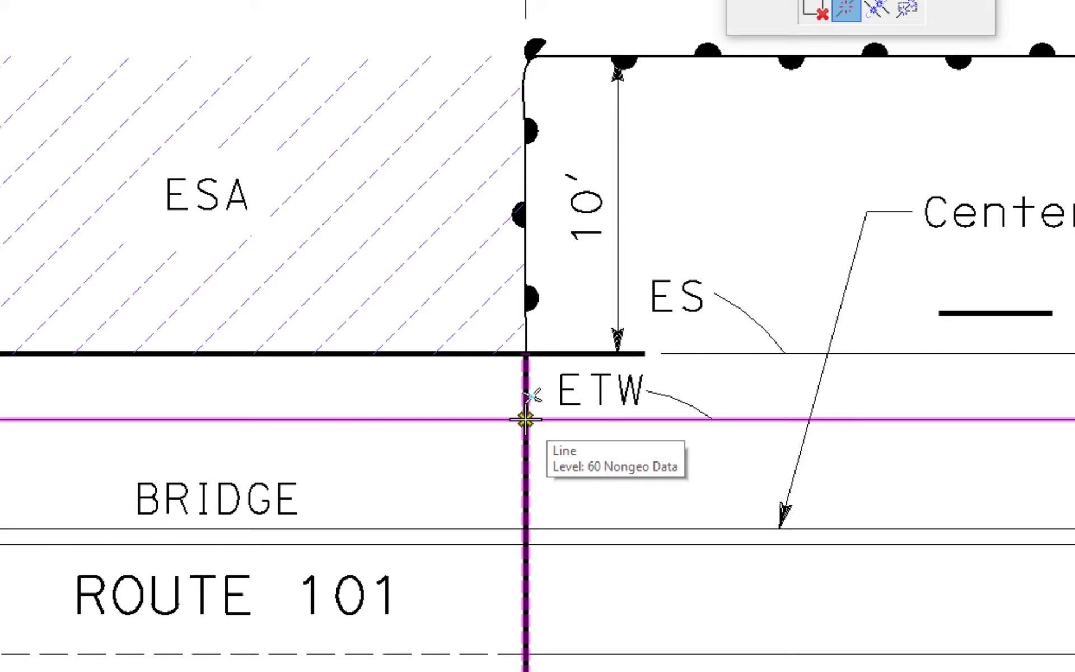
{"action": "left_click", "coordinate": [525, 419]}
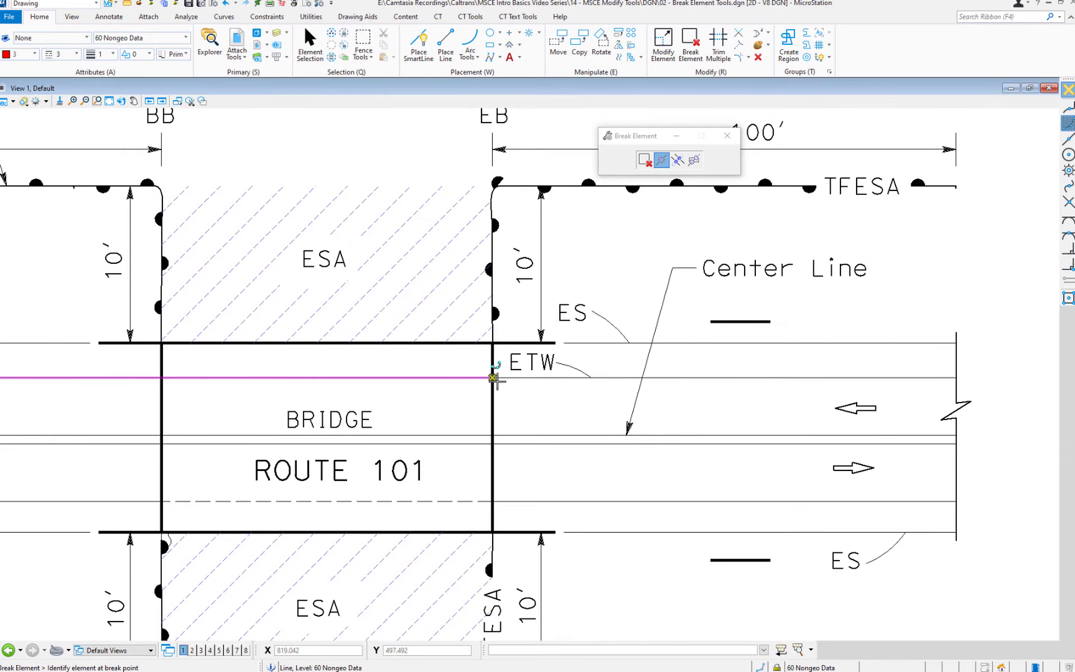
{"action": "key", "text": "ctrl+z"}
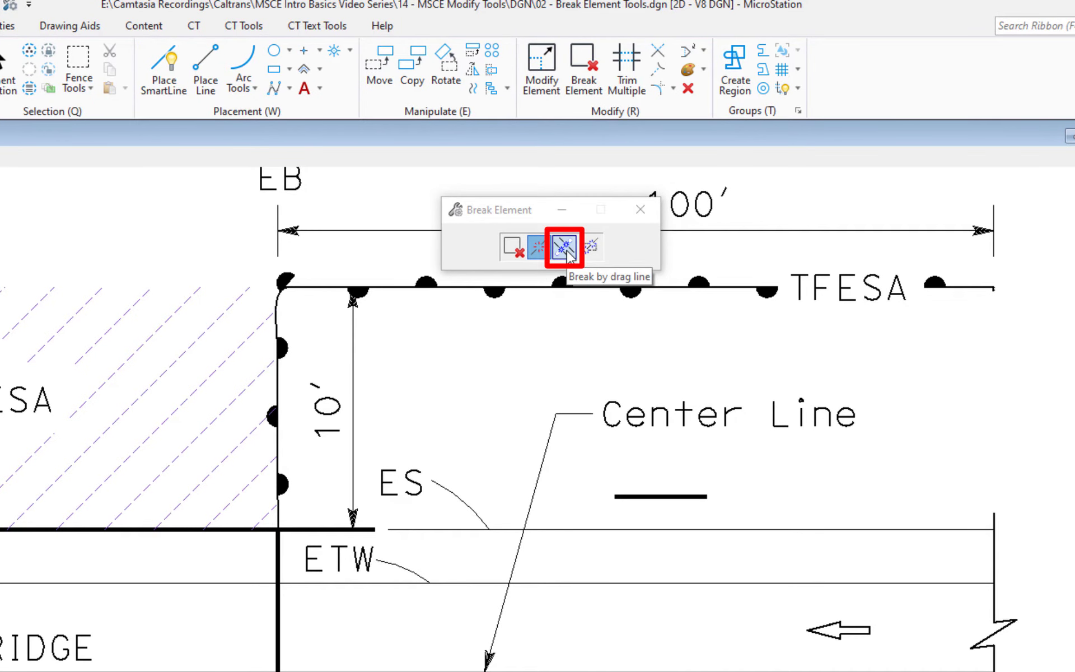
Step: Break all the Route 101 roadway lines by drag line between both pairs of matching ends of the two short heavy lines
{"action": "left_click", "coordinate": [565, 248]}
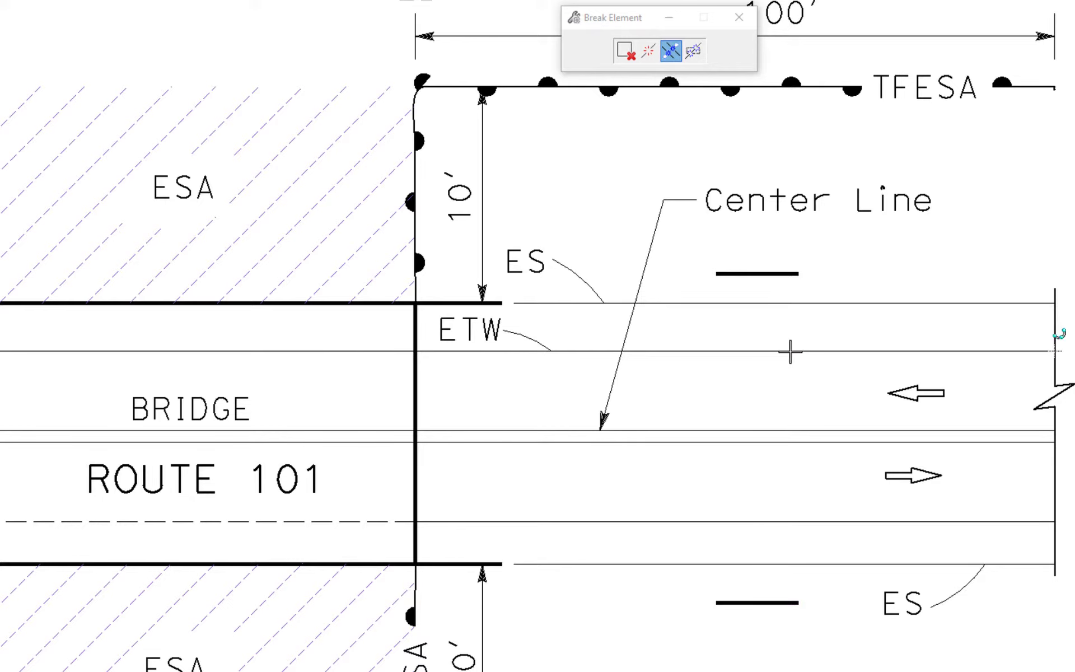
{"action": "left_click", "coordinate": [795, 275]}
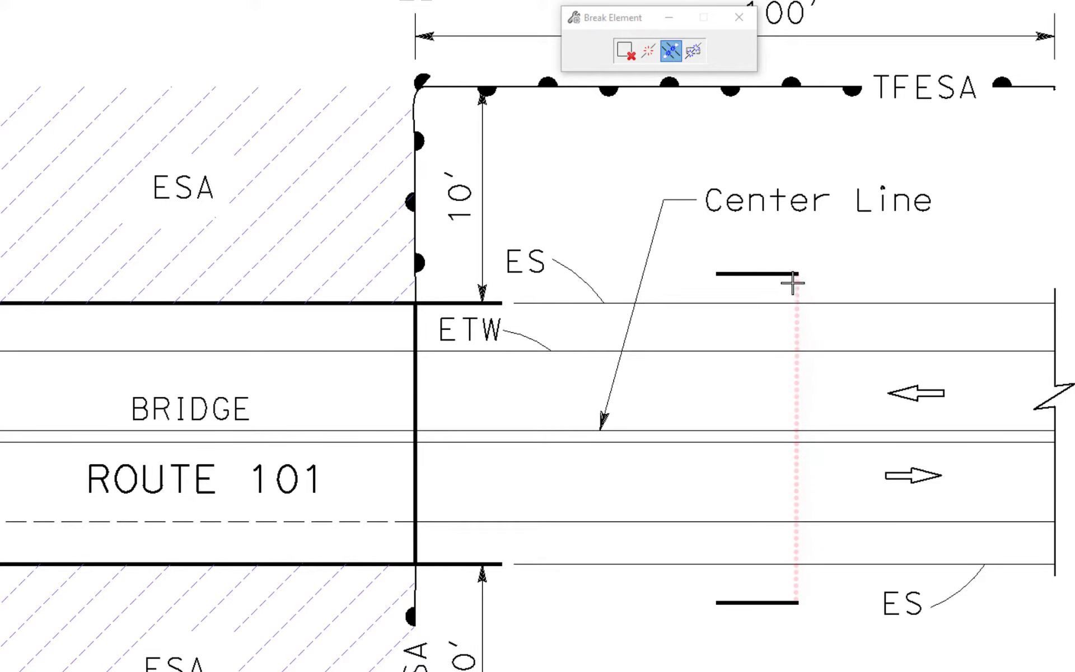
{"action": "left_click", "coordinate": [784, 569]}
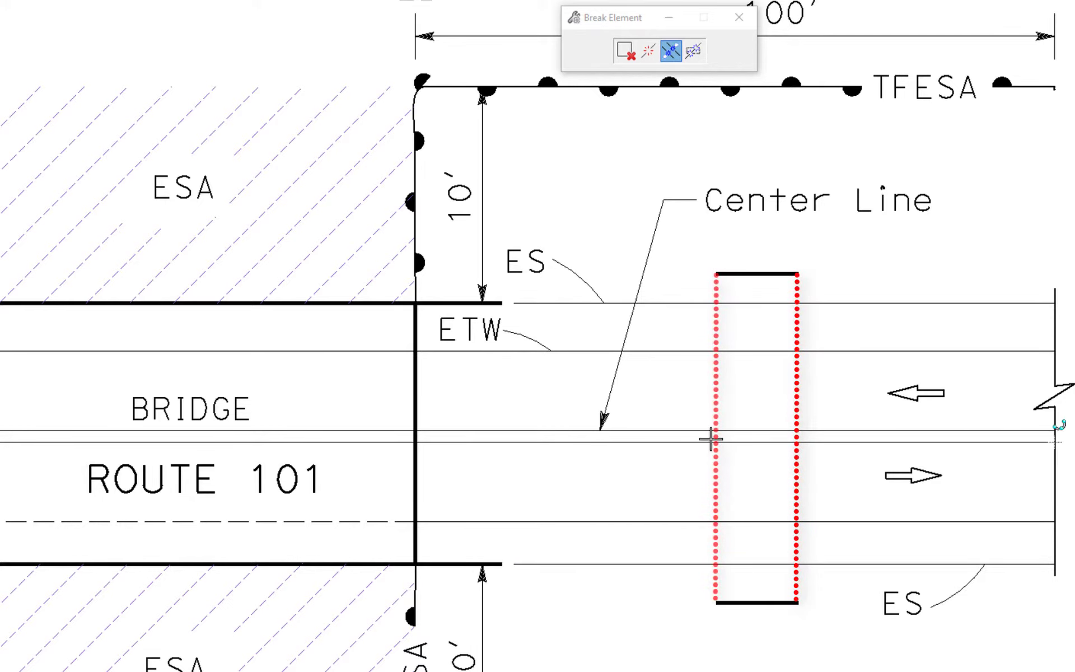
{"action": "right_click", "coordinate": [792, 288]}
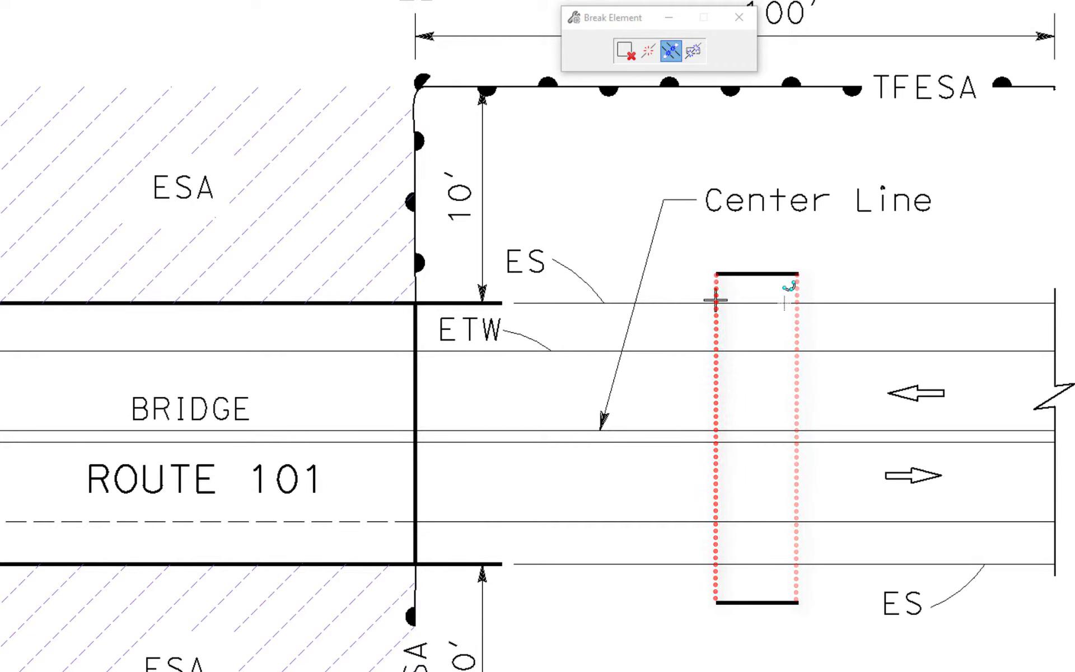
{"action": "left_click", "coordinate": [800, 274]}
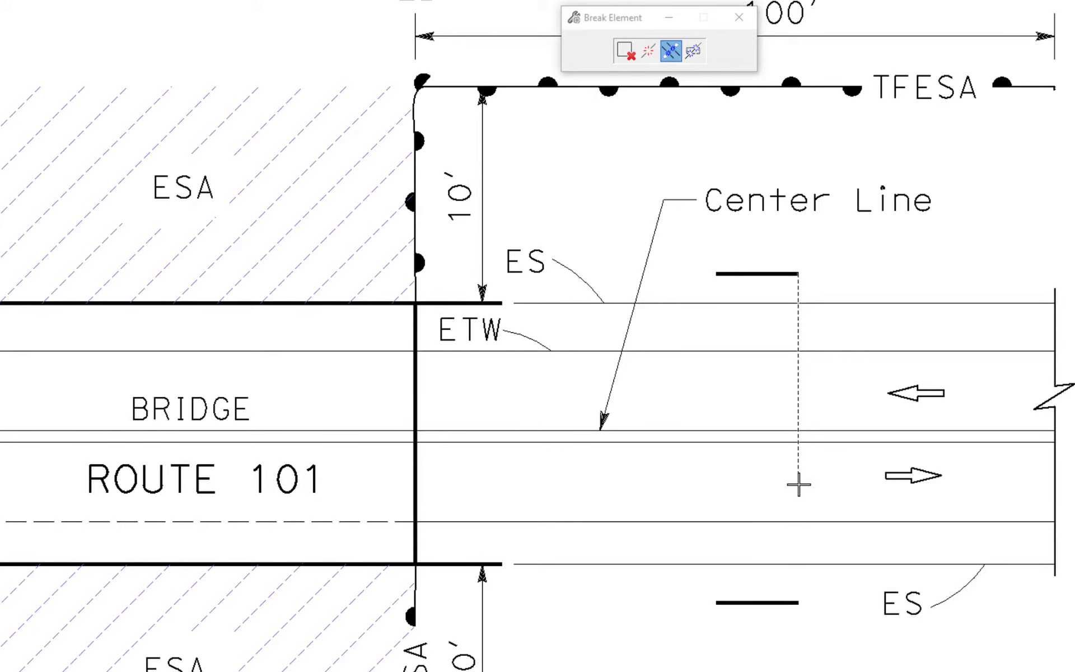
{"action": "left_click", "coordinate": [797, 602]}
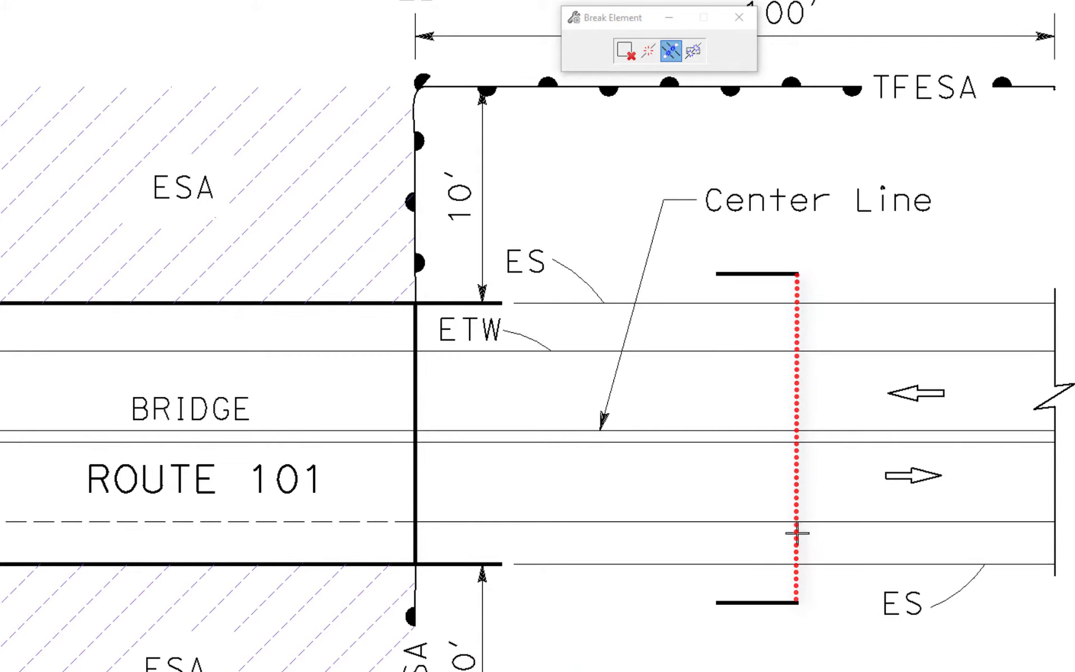
{"action": "left_click", "coordinate": [793, 517]}
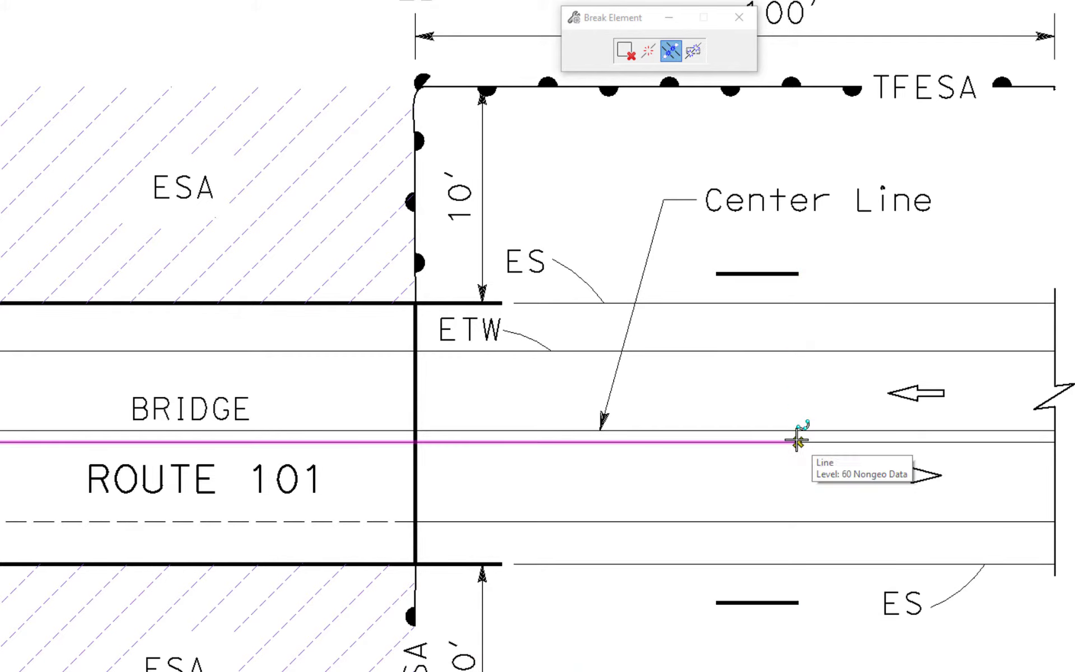
{"action": "left_click", "coordinate": [719, 274]}
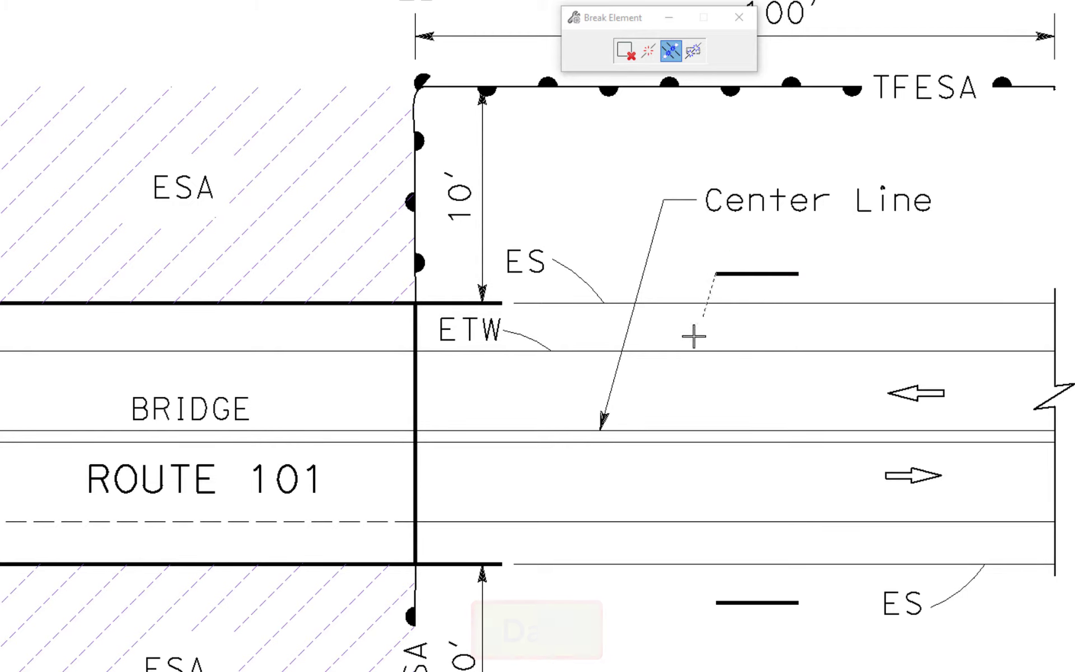
{"action": "left_click", "coordinate": [719, 602]}
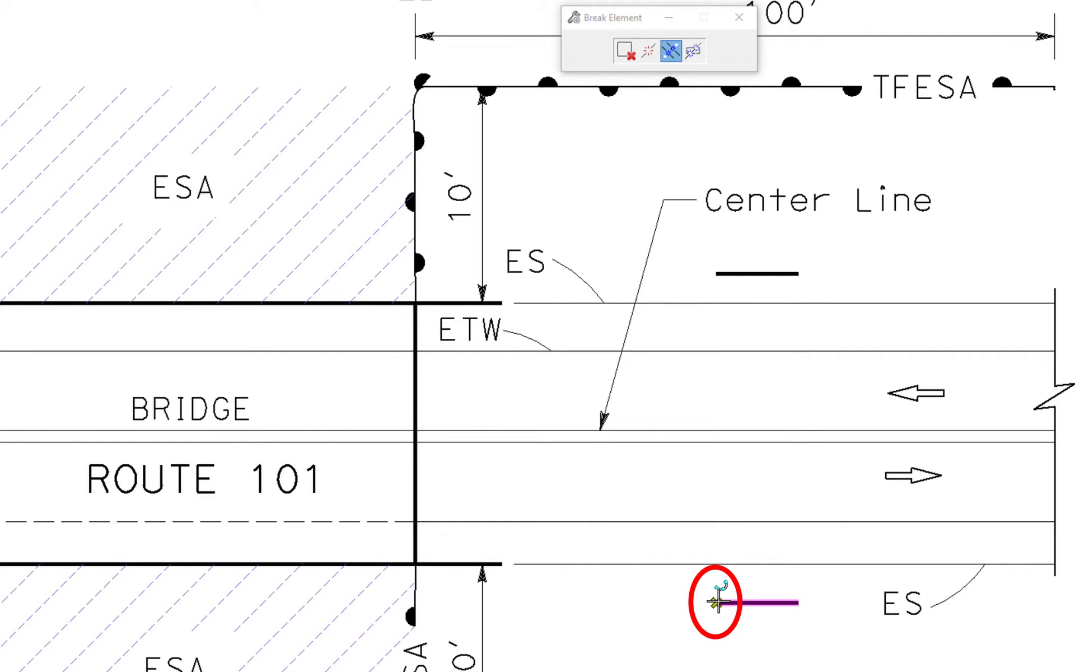
{"action": "left_click", "coordinate": [719, 602]}
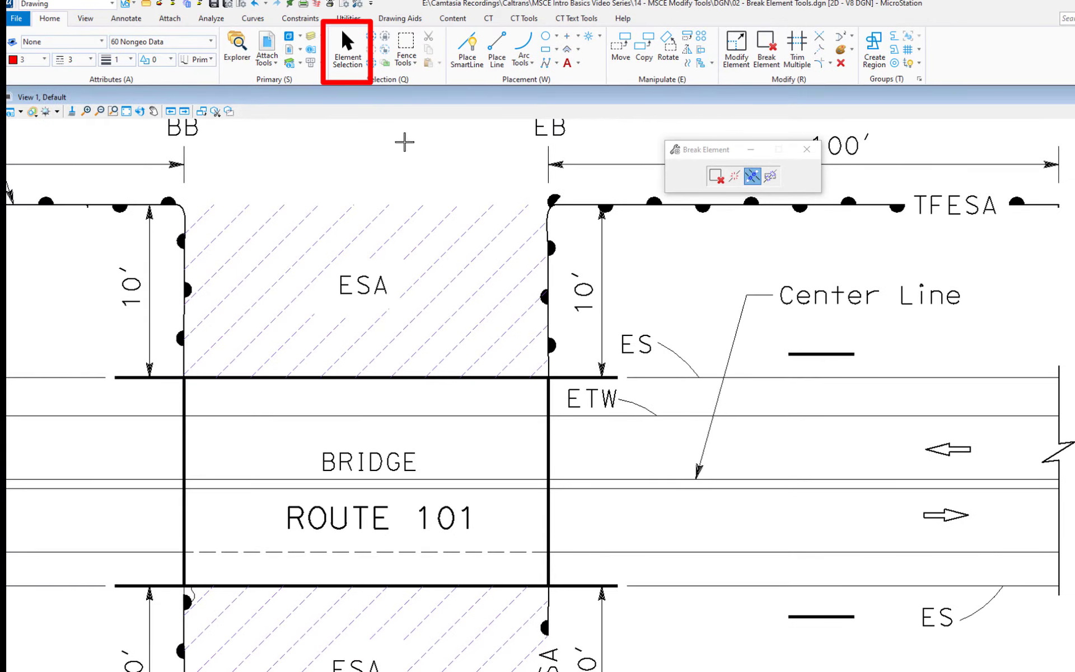
Step: Select the roadway line segments between the two short heavy lines, deselect them and undo the drag-line breaks
{"action": "left_click", "coordinate": [340, 60]}
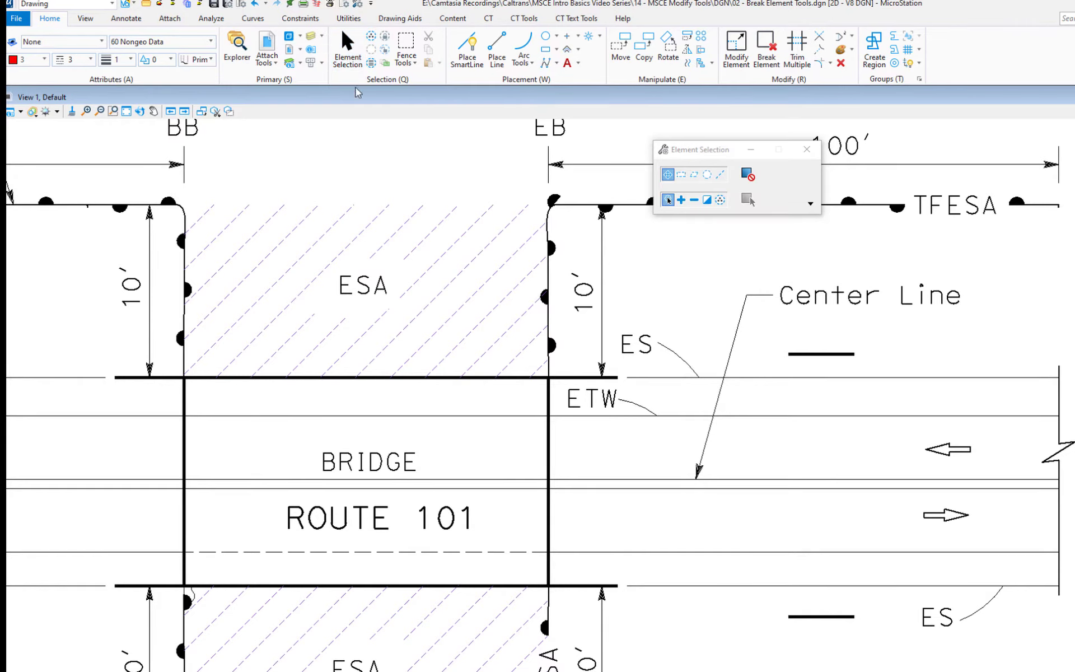
{"action": "mouse_move", "coordinate": [835, 602]}
{"action": "left_mouse_down"}
{"action": "mouse_move", "coordinate": [800, 487]}
{"action": "mouse_move", "coordinate": [801, 381]}
{"action": "left_mouse_up"}
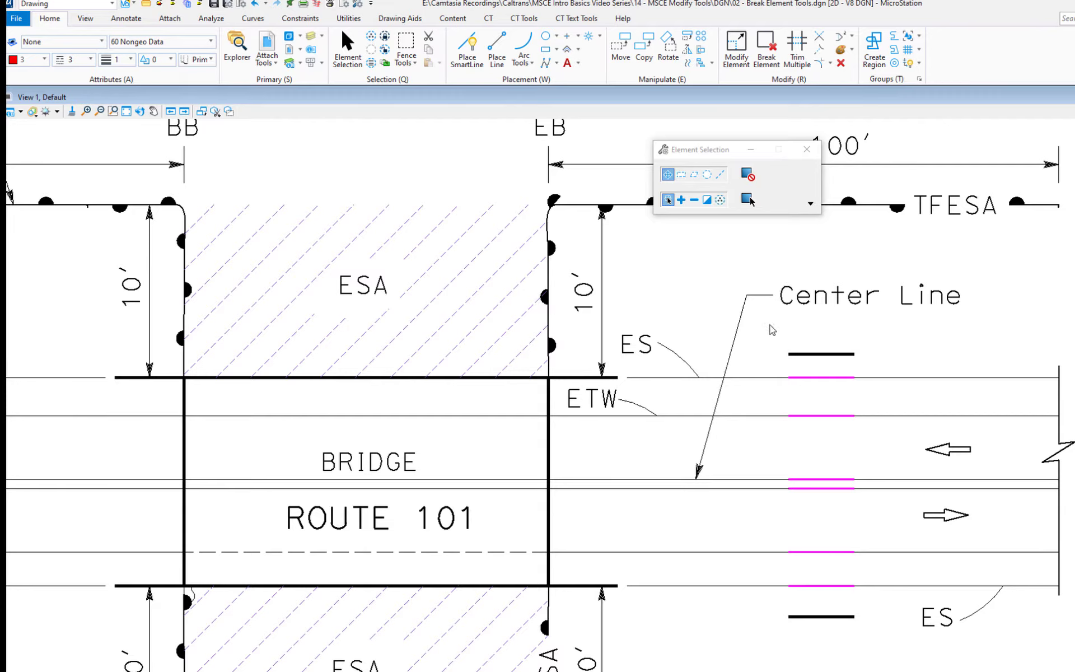
{"action": "left_click", "coordinate": [772, 328]}
{"action": "key", "text": "ctrl+z"}
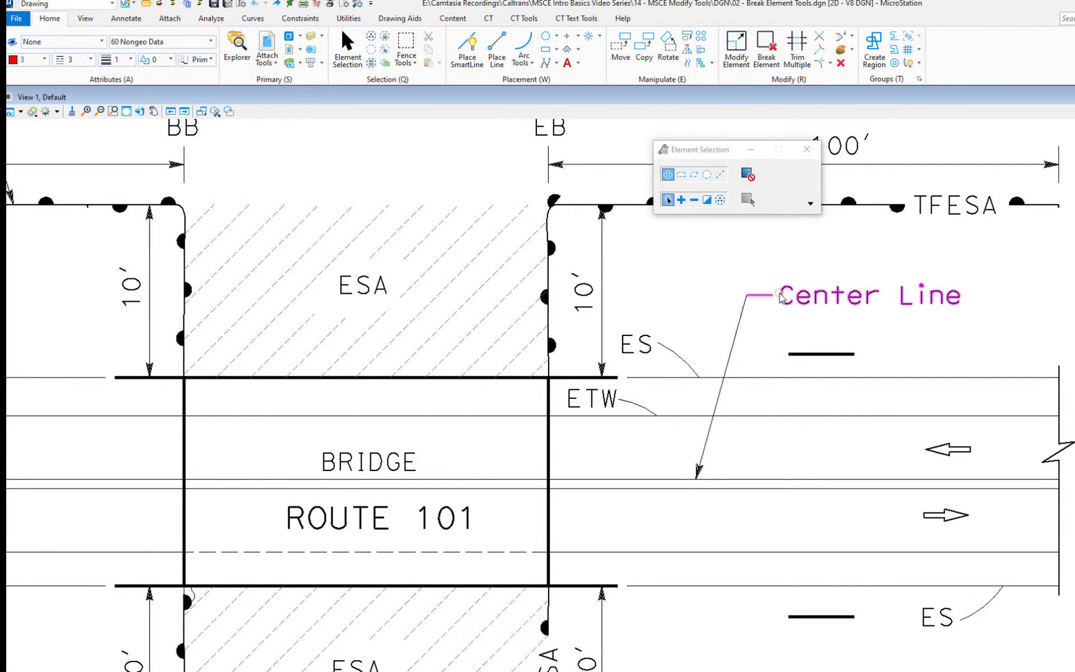
Step: Break the ETW line by element using the two heavy vertical bridge lines at BB and EB as cutters, and undo the break
{"action": "left_click", "coordinate": [771, 49]}
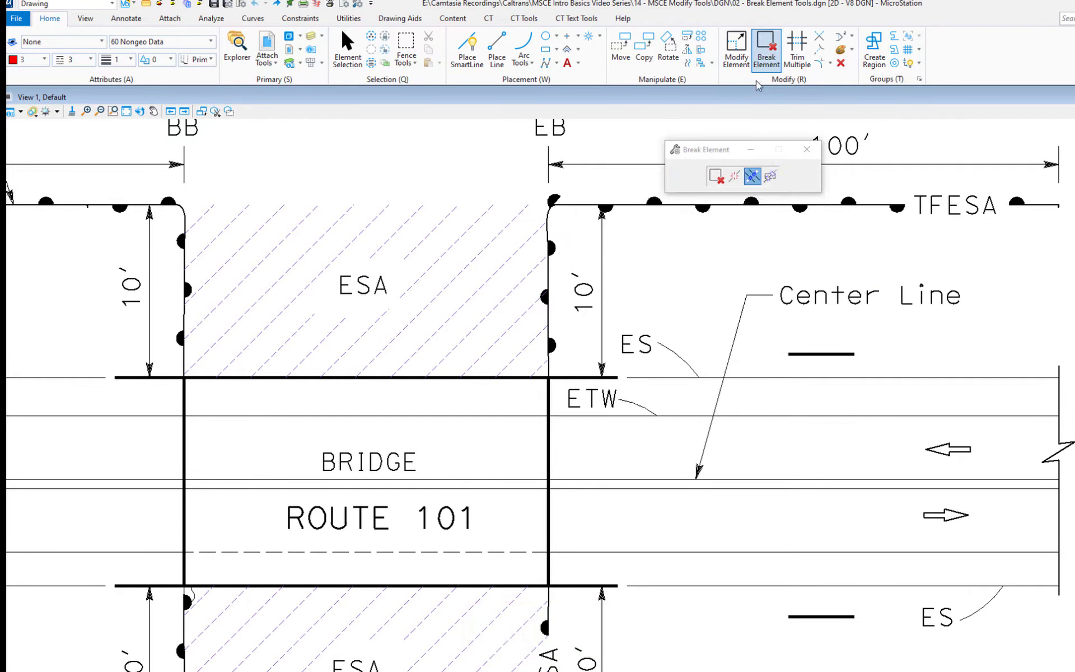
{"action": "left_click", "coordinate": [771, 177]}
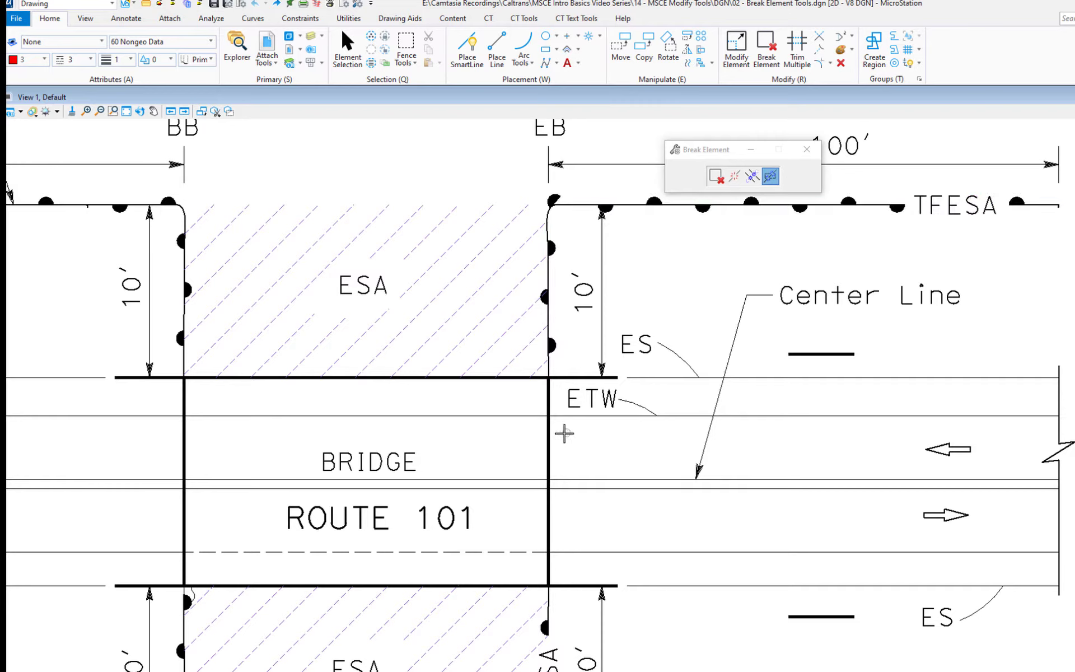
{"action": "left_click", "coordinate": [564, 433]}
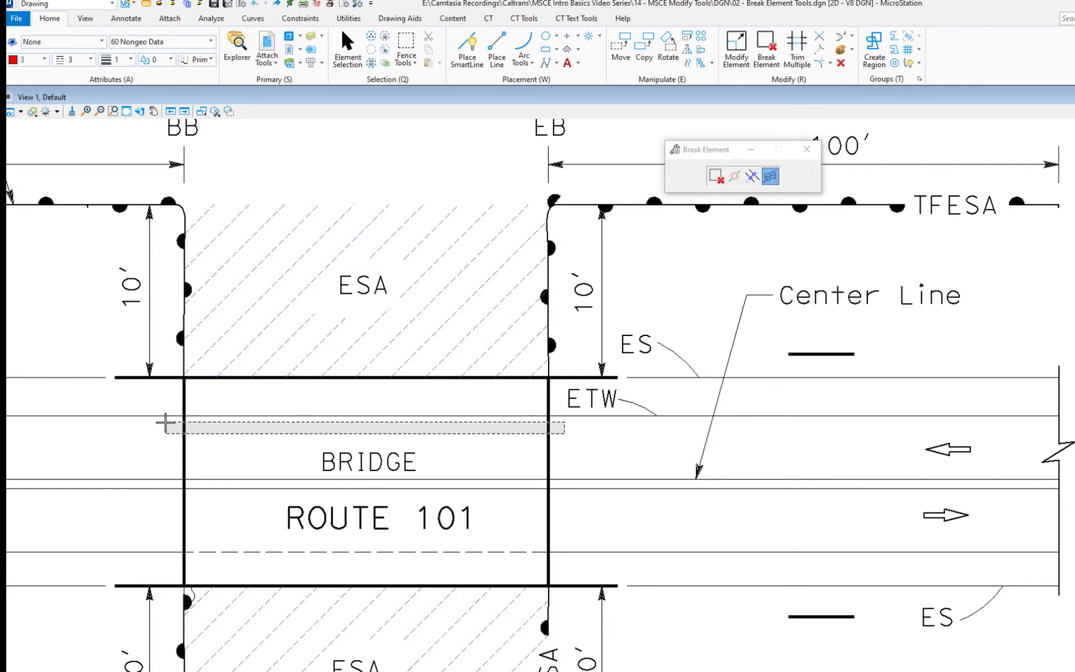
{"action": "left_click", "coordinate": [165, 423]}
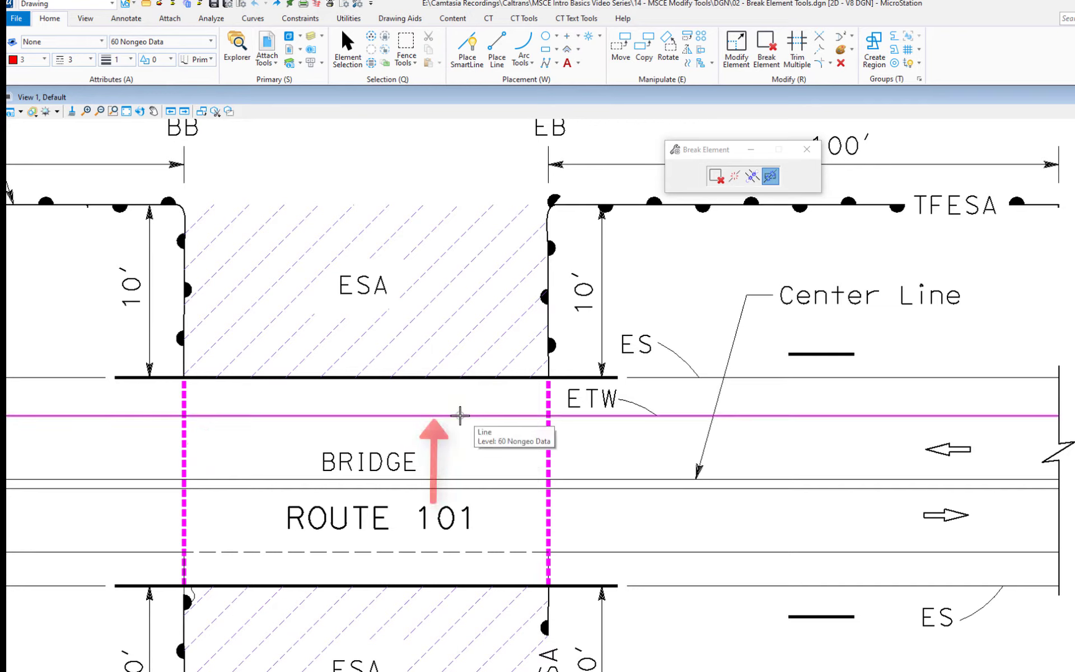
{"action": "left_click", "coordinate": [460, 415]}
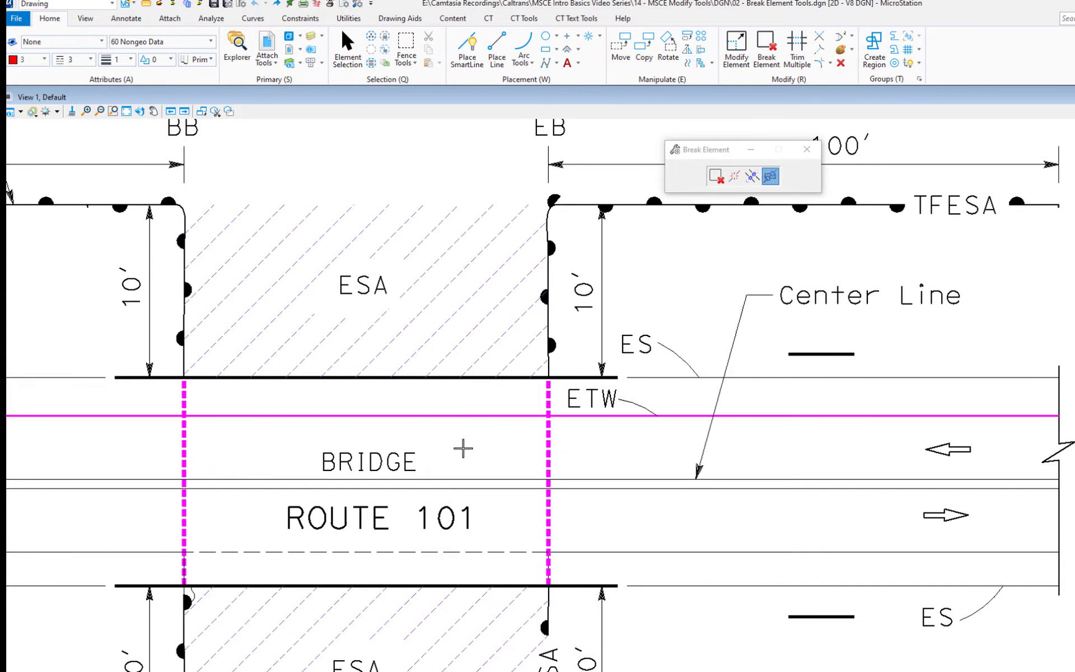
{"action": "left_click", "coordinate": [464, 448]}
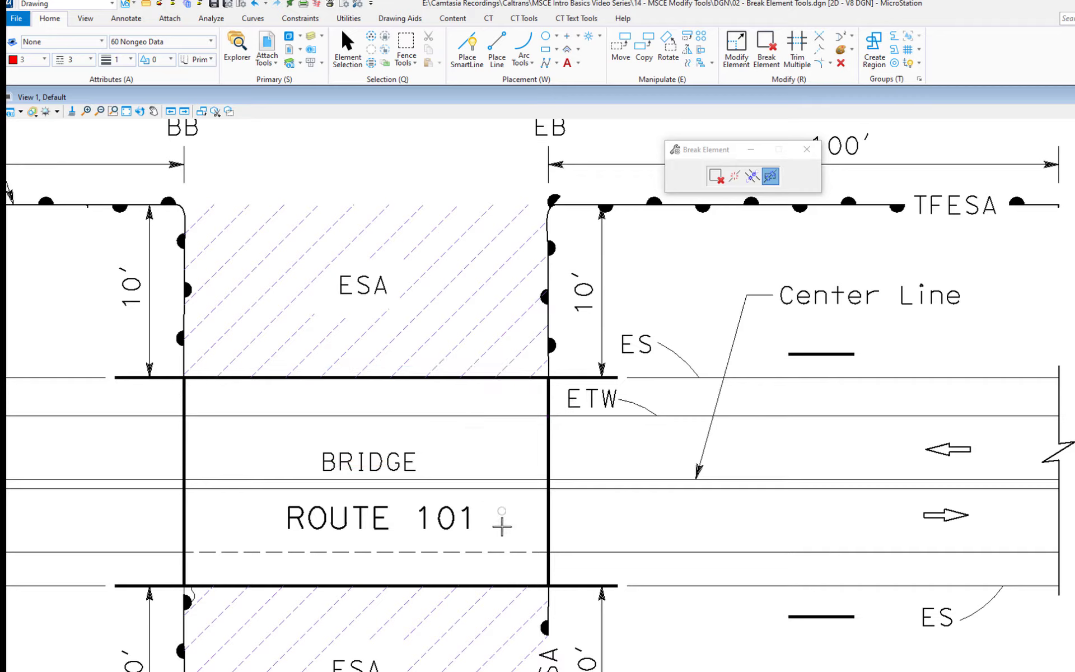
{"action": "key", "text": "ctrl+z"}
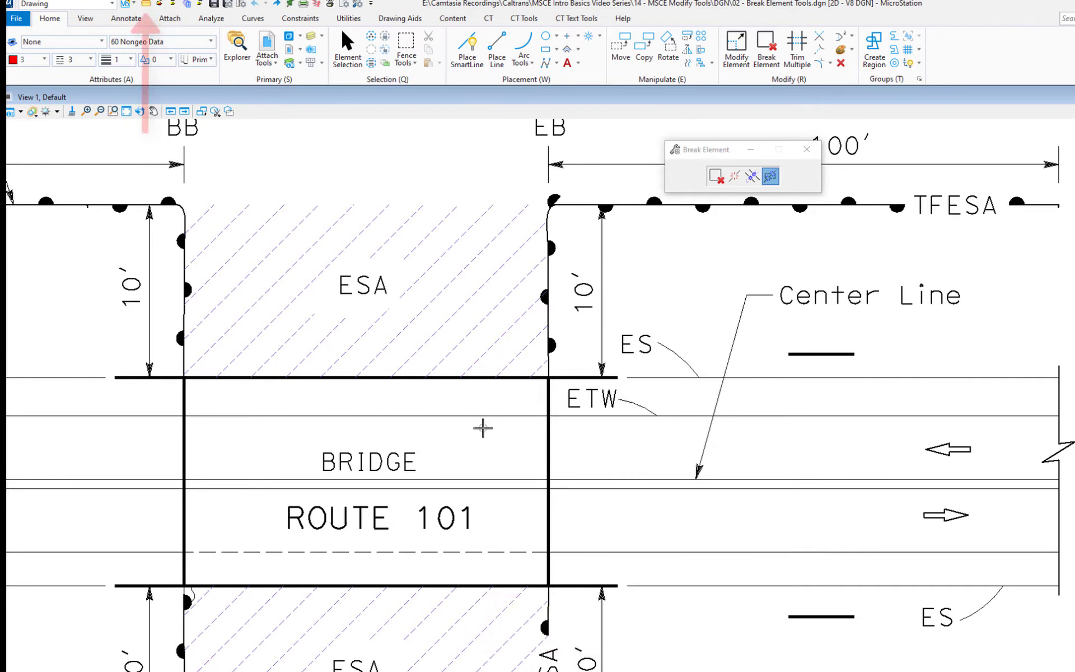
Step: Open the design file 03 - Trim Multiple Extend and Cut.dgn
{"action": "left_click", "coordinate": [148, 4]}
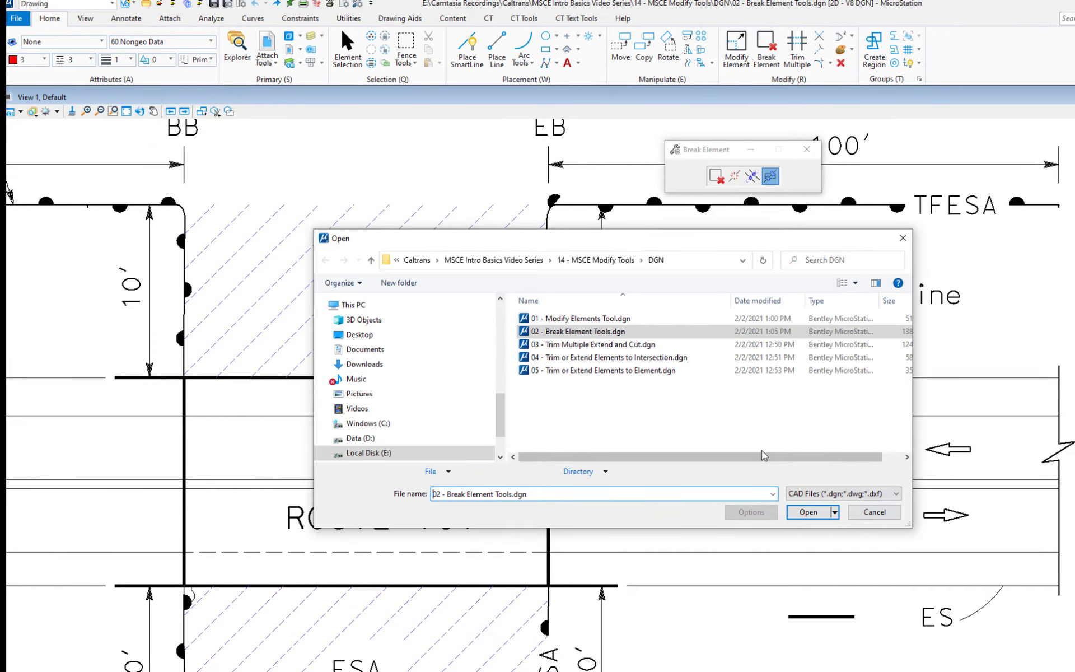
{"action": "double_click", "coordinate": [604, 346]}
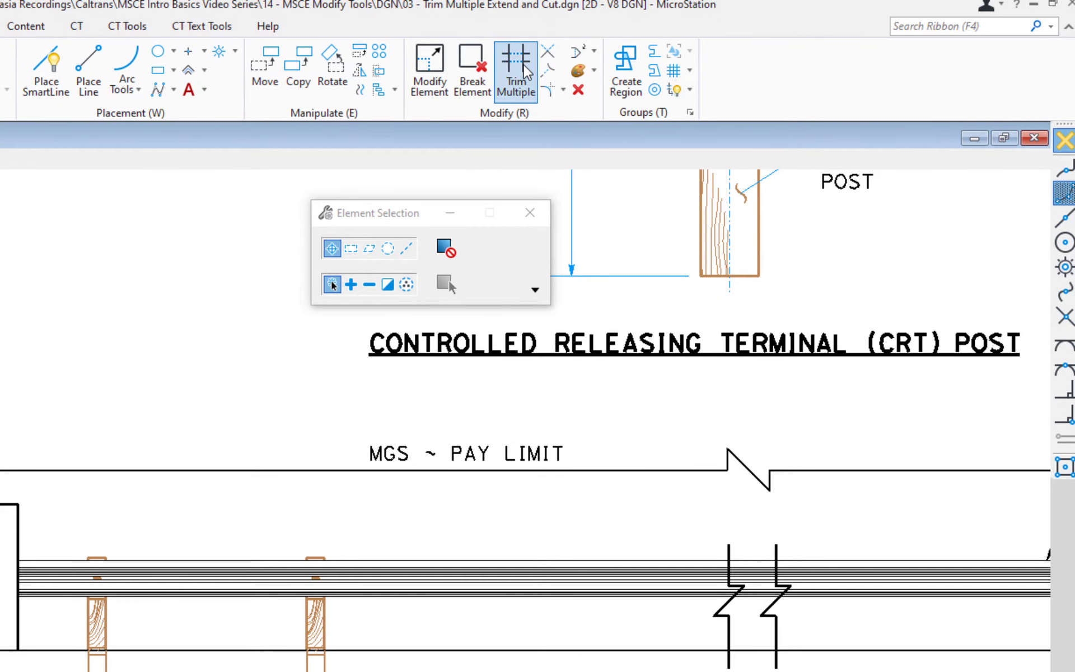
Step: Use Trim Multiple in trim-only mode to cut away the rail and ground lines between the two break lines above Buried Obstruction
{"action": "left_click", "coordinate": [520, 69]}
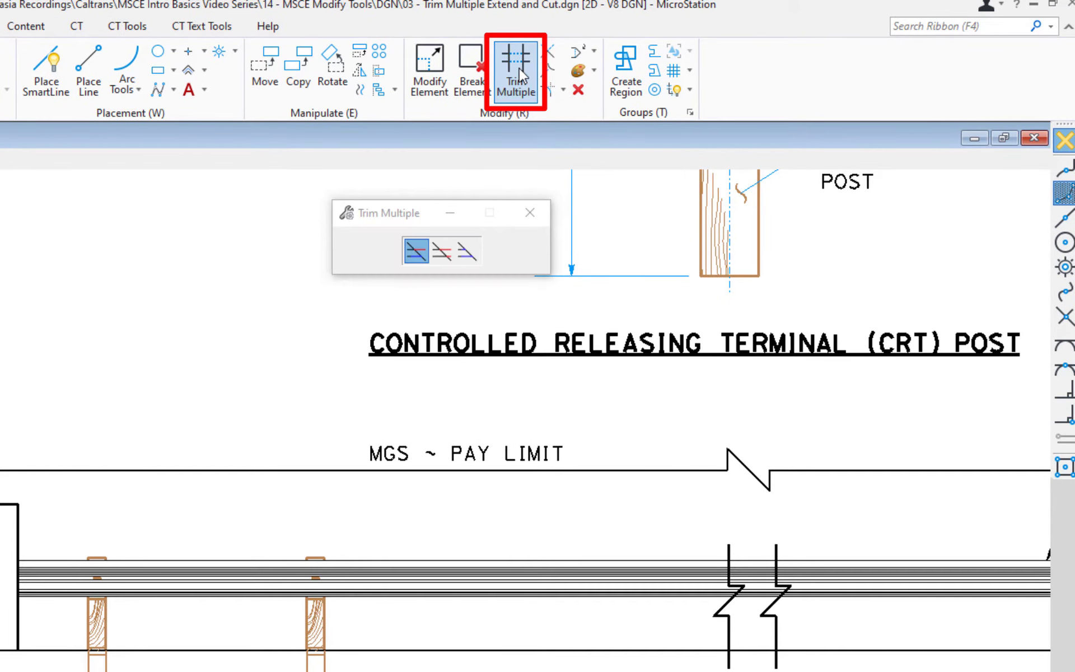
{"action": "left_click", "coordinate": [443, 254]}
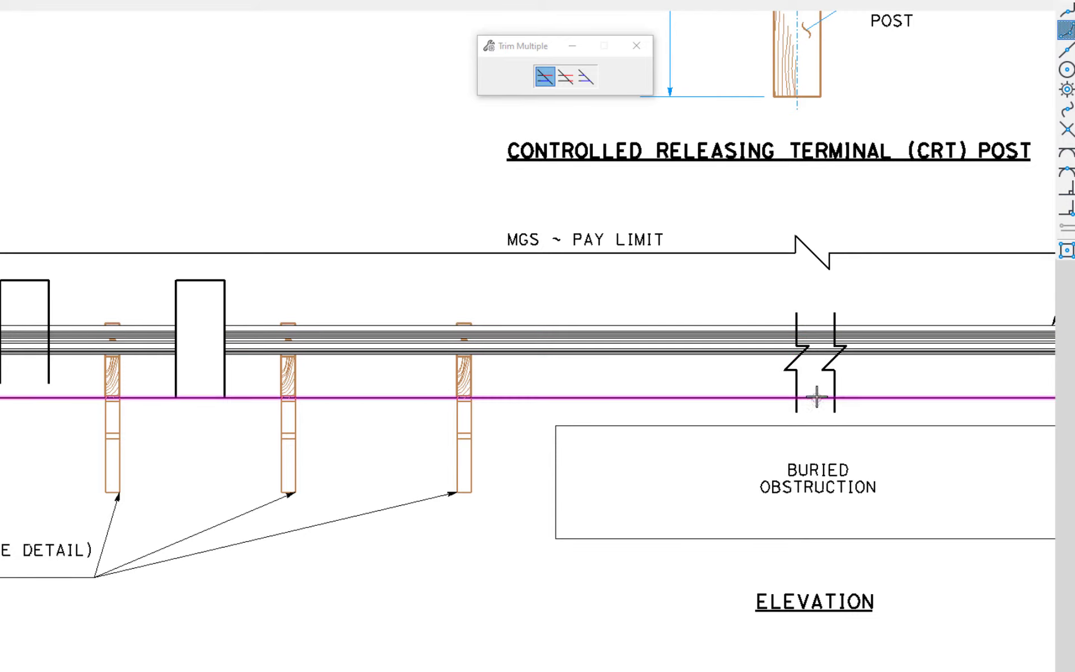
{"action": "scroll", "coordinate": [932, 383], "scroll_direction": "up", "scroll_amount": 5}
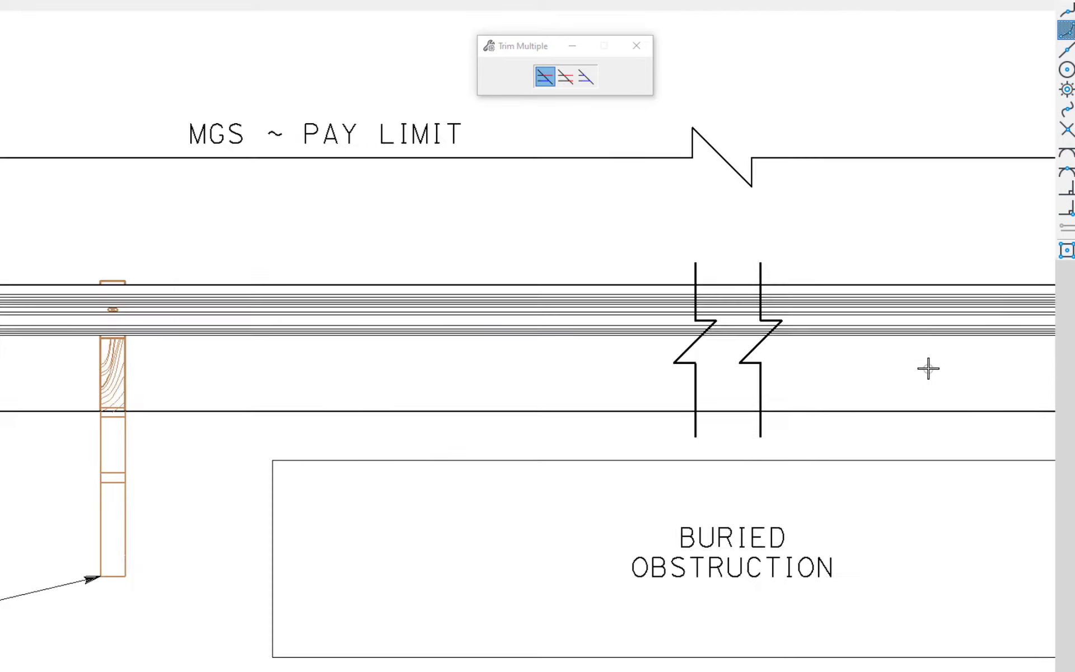
{"action": "middle_click_drag", "start_coordinate": [816, 378], "coordinate": [520, 388]}
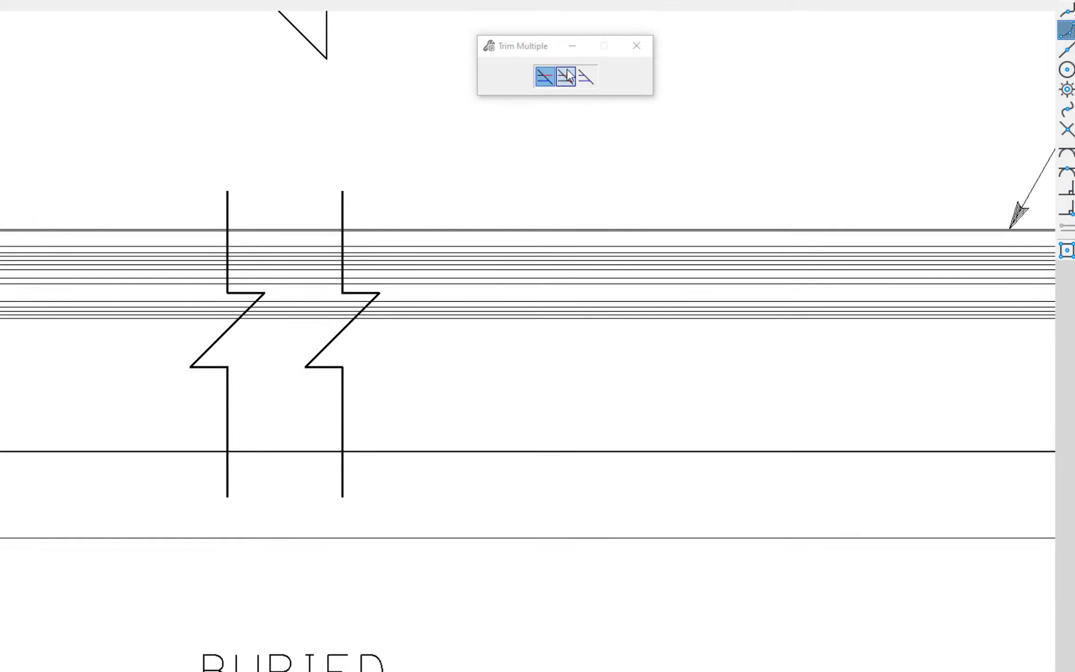
{"action": "left_click", "coordinate": [566, 78]}
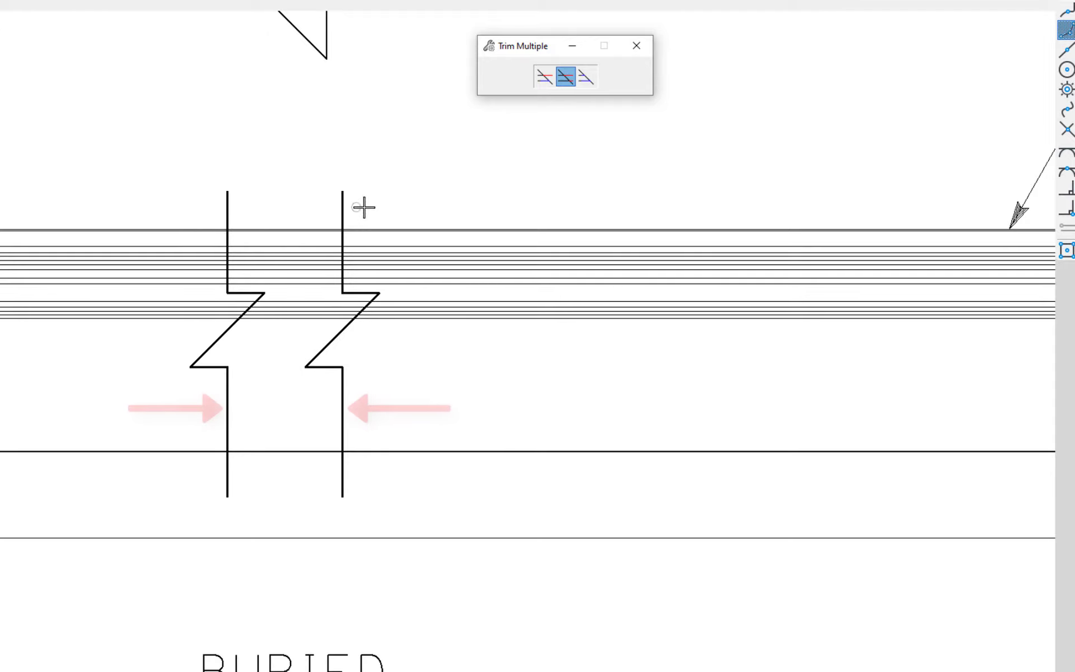
{"action": "left_click_drag", "start_coordinate": [371, 205], "coordinate": [190, 156]}
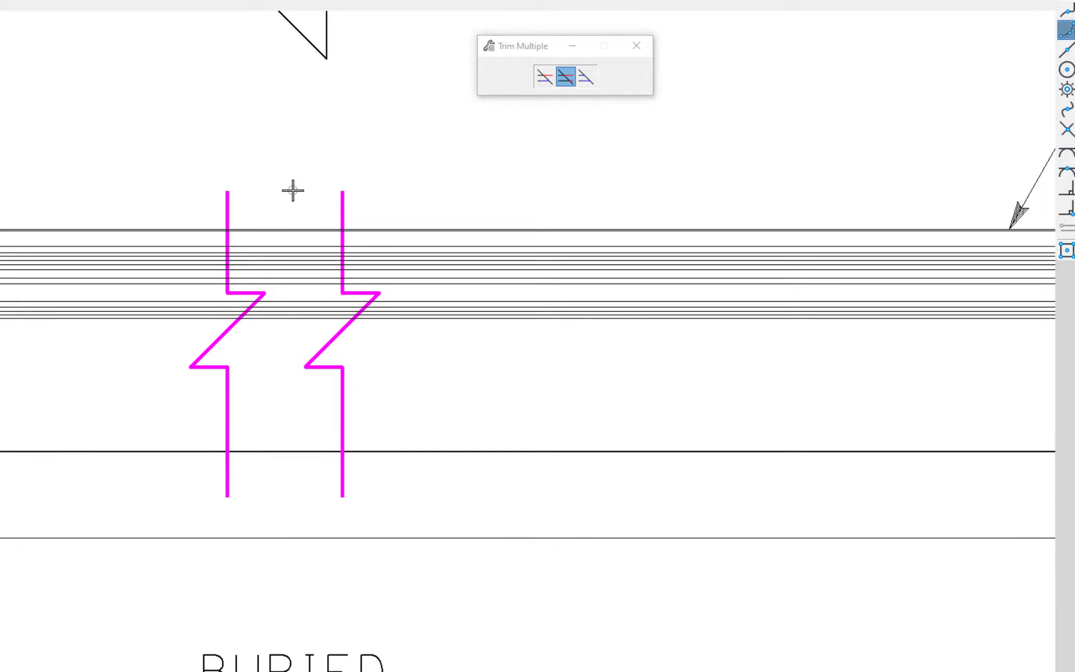
{"action": "left_click_drag", "start_coordinate": [294, 171], "coordinate": [282, 485]}
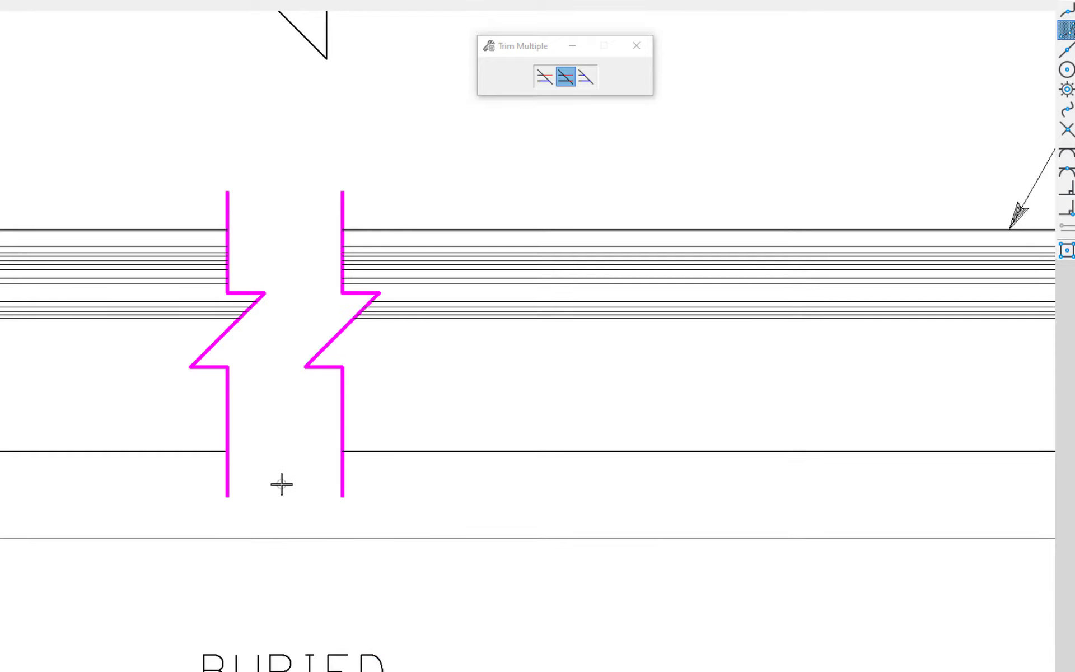
{"action": "right_click", "coordinate": [289, 389]}
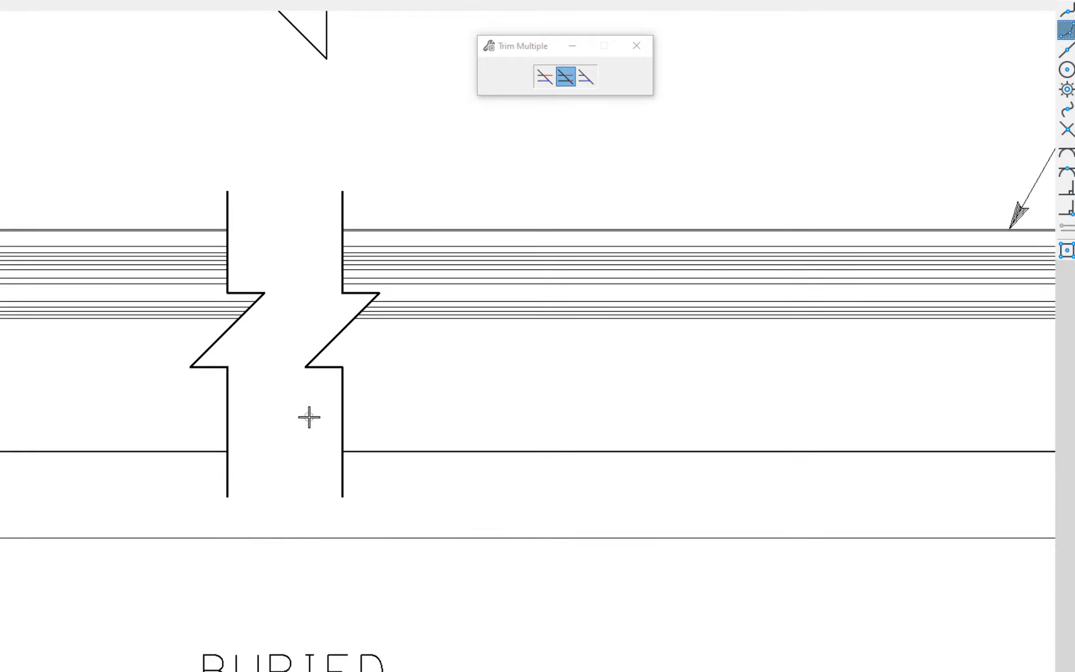
{"action": "scroll", "coordinate": [756, 377], "scroll_direction": "down", "scroll_amount": 5}
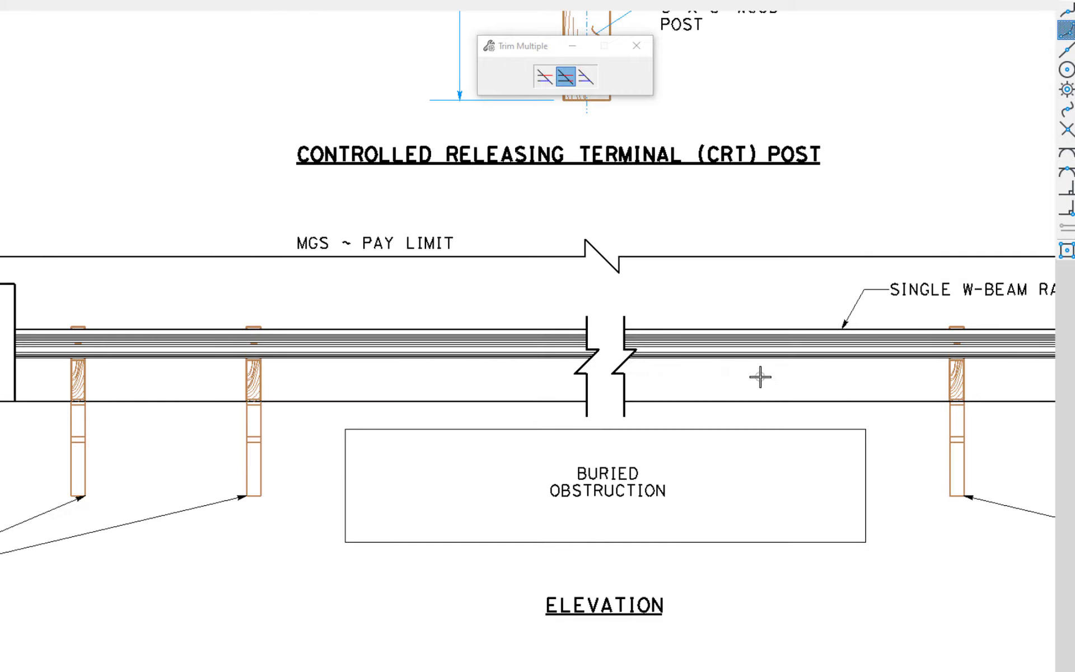
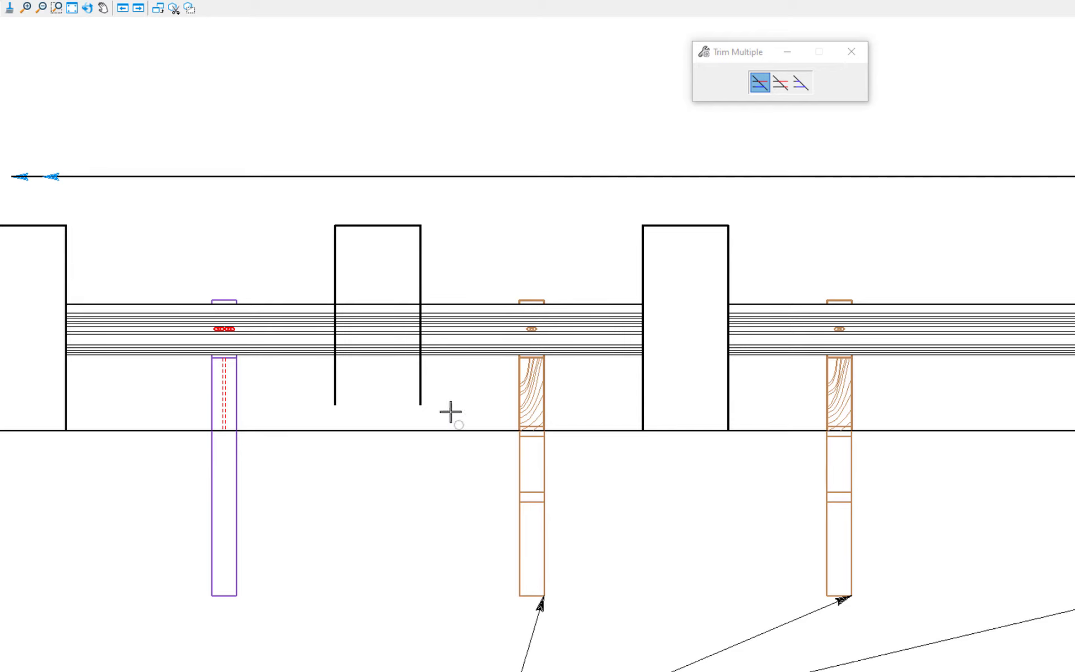
Step: Use Trim Multiple with the middle block and ground line as cutters to clear the rail lines inside the block and extend its legs to ground
{"action": "left_click_drag", "start_coordinate": [472, 453], "coordinate": [289, 371]}
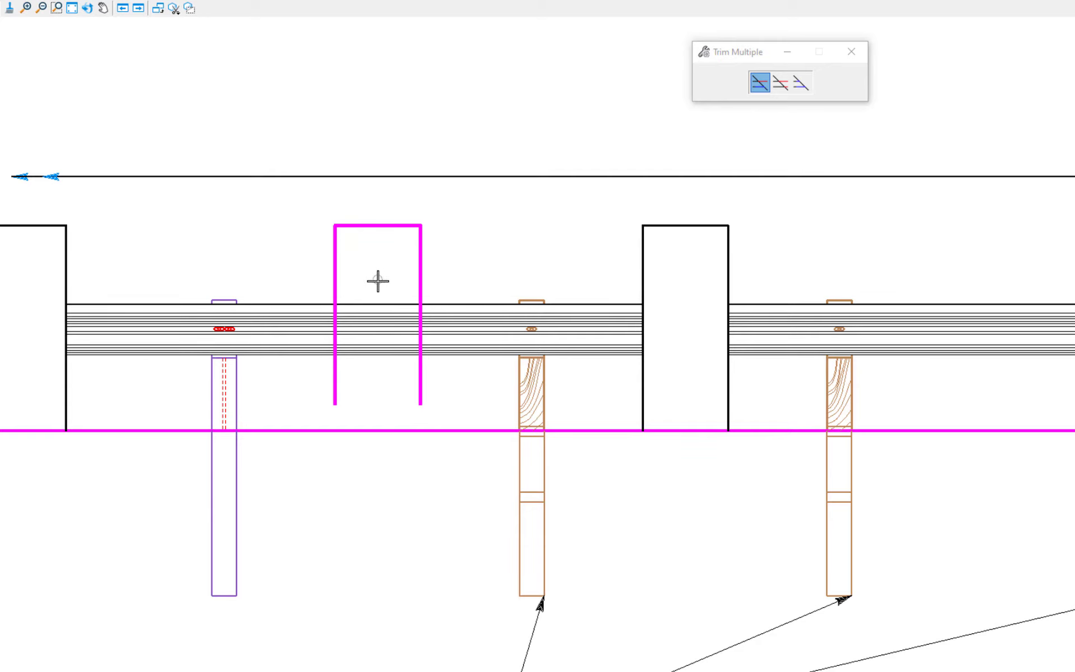
{"action": "mouse_move", "coordinate": [378, 281]}
{"action": "left_mouse_down"}
{"action": "mouse_move", "coordinate": [368, 391]}
{"action": "mouse_move", "coordinate": [378, 386]}
{"action": "left_mouse_up"}
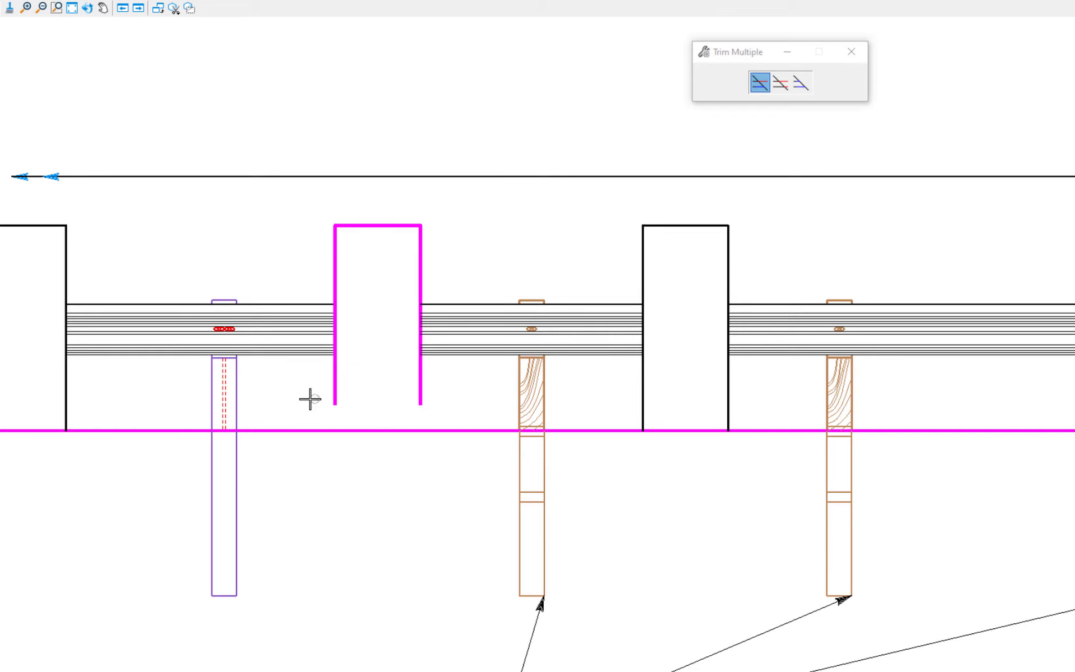
{"action": "left_click_drag", "start_coordinate": [307, 397], "coordinate": [452, 396]}
{"action": "left_click_drag", "start_coordinate": [452, 395], "coordinate": [451, 394]}
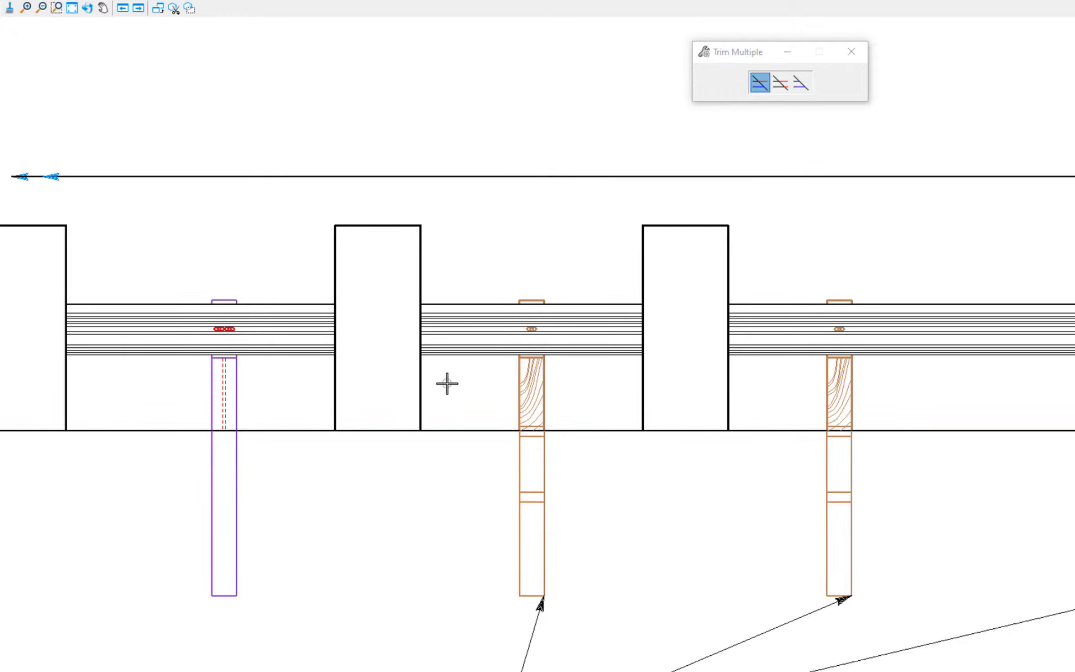
Step: Undo the last Trim Multiple edits and open the design file 04 - Trim or Extend Elements to Intersection.dgn
{"action": "key", "text": "ctrl+z"}
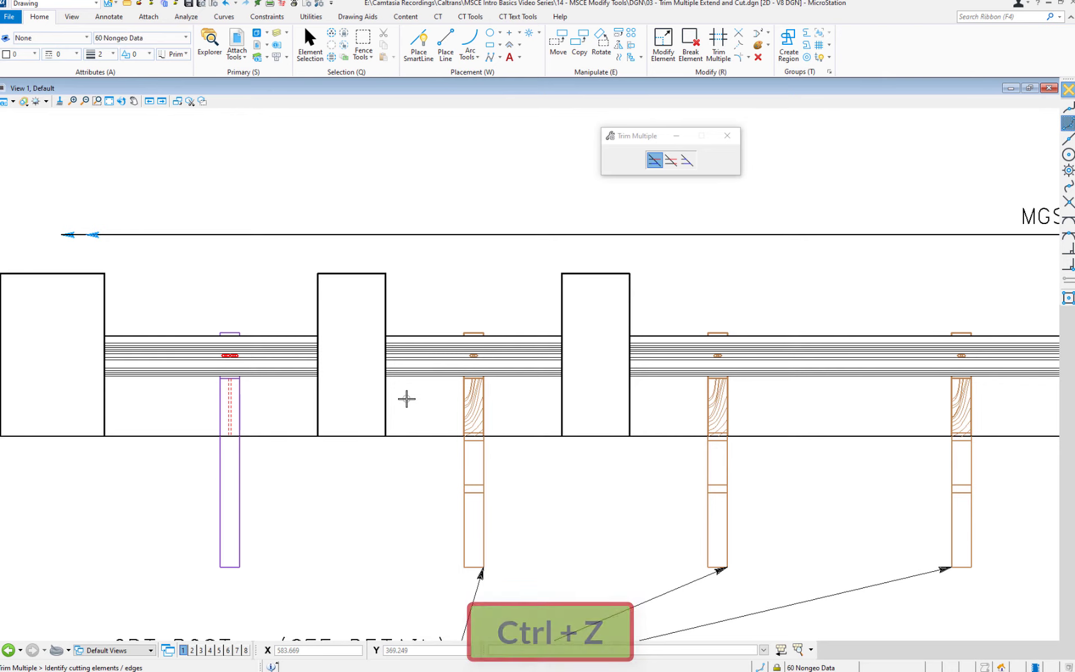
{"action": "key", "text": "ctrl+z"}
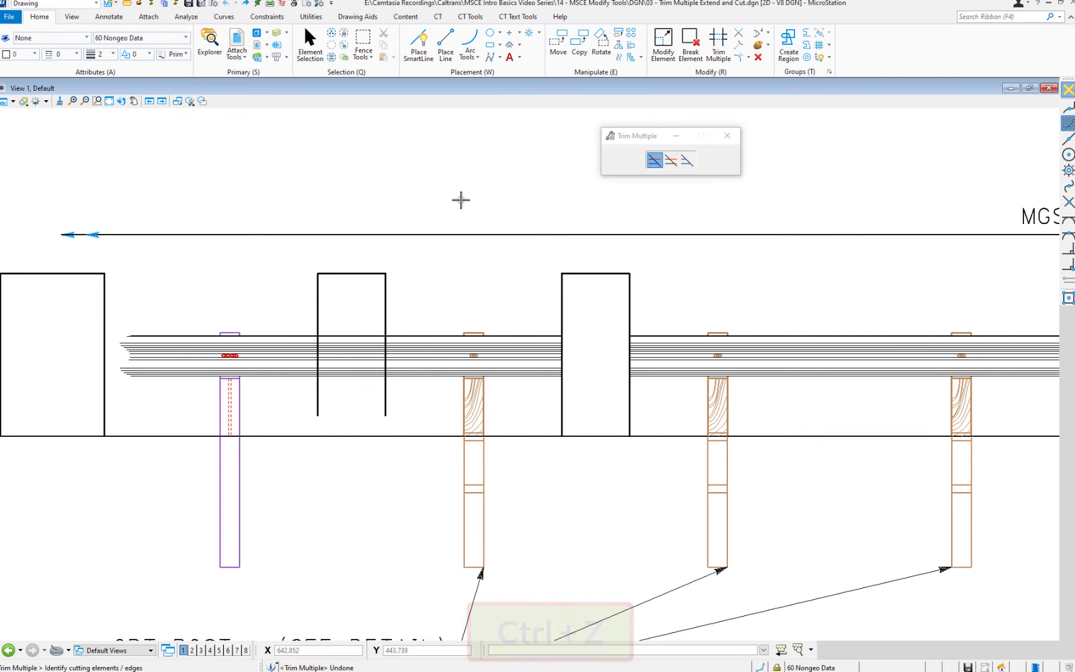
{"action": "left_click", "coordinate": [127, 4]}
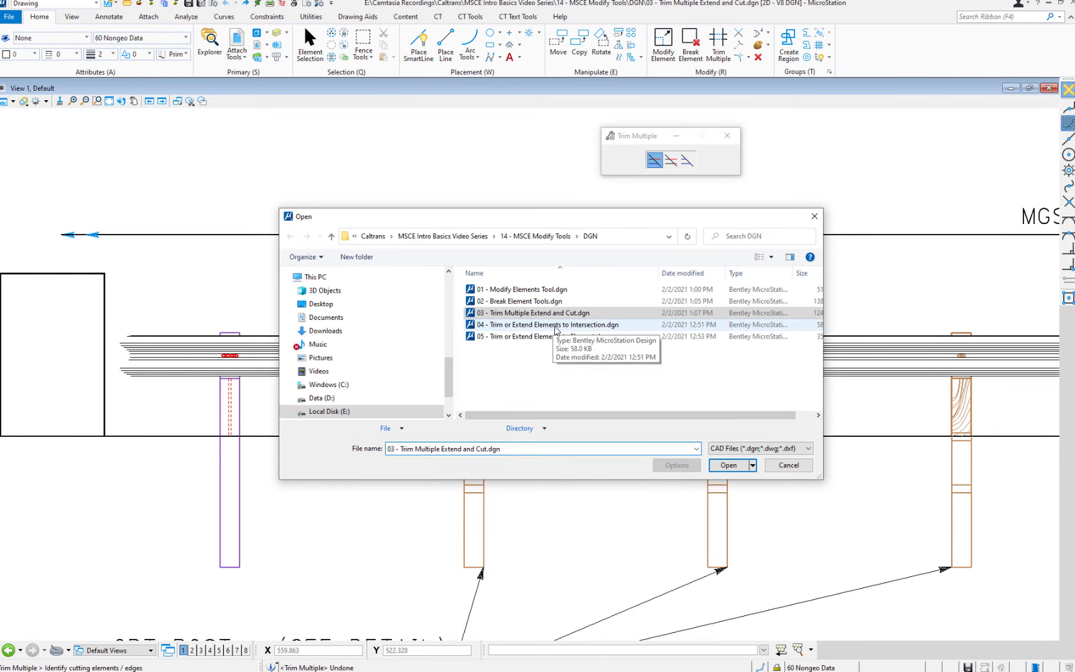
{"action": "double_click", "coordinate": [555, 325]}
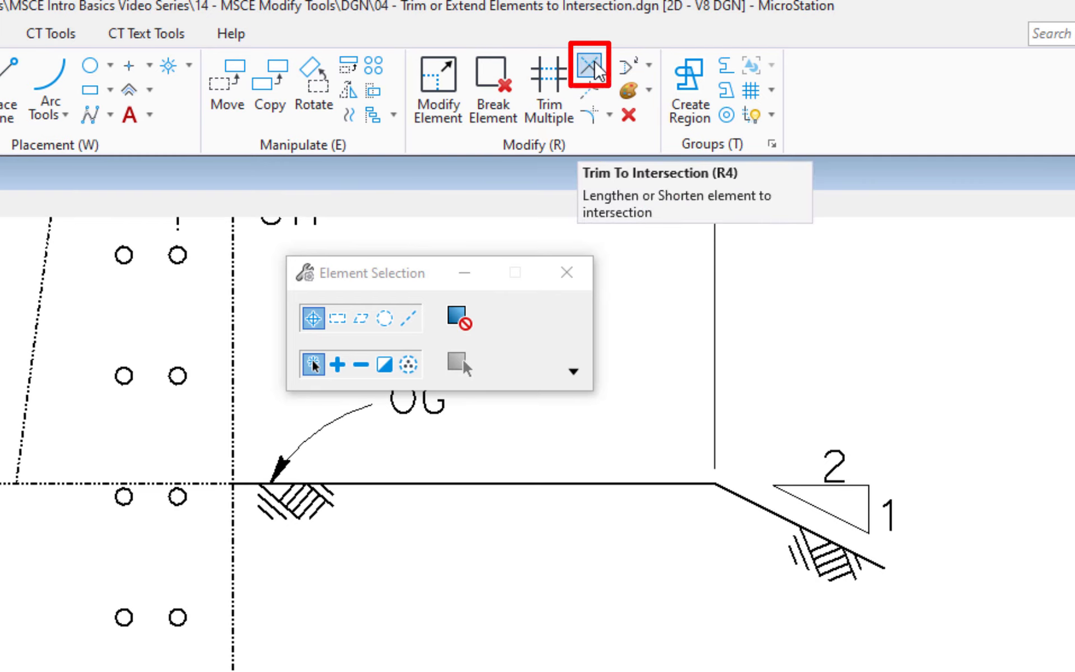
Step: Use Trim To Intersection on the short vertical line below FG and the upper part of the loose diagonal line, and undo the trim
{"action": "left_click", "coordinate": [595, 69]}
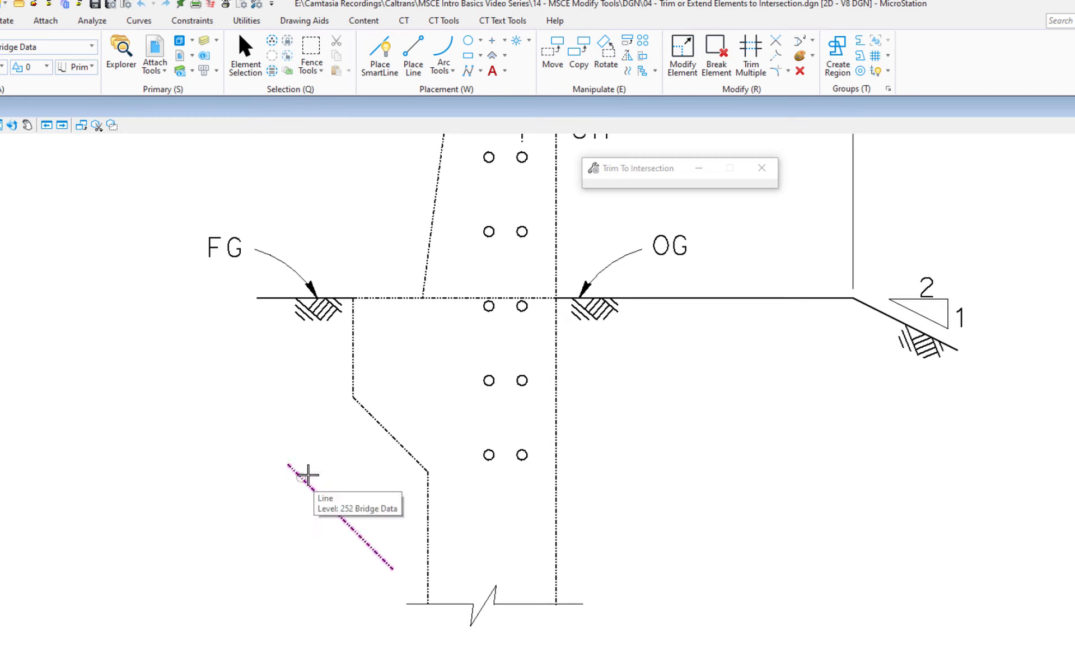
{"action": "left_click", "coordinate": [354, 368]}
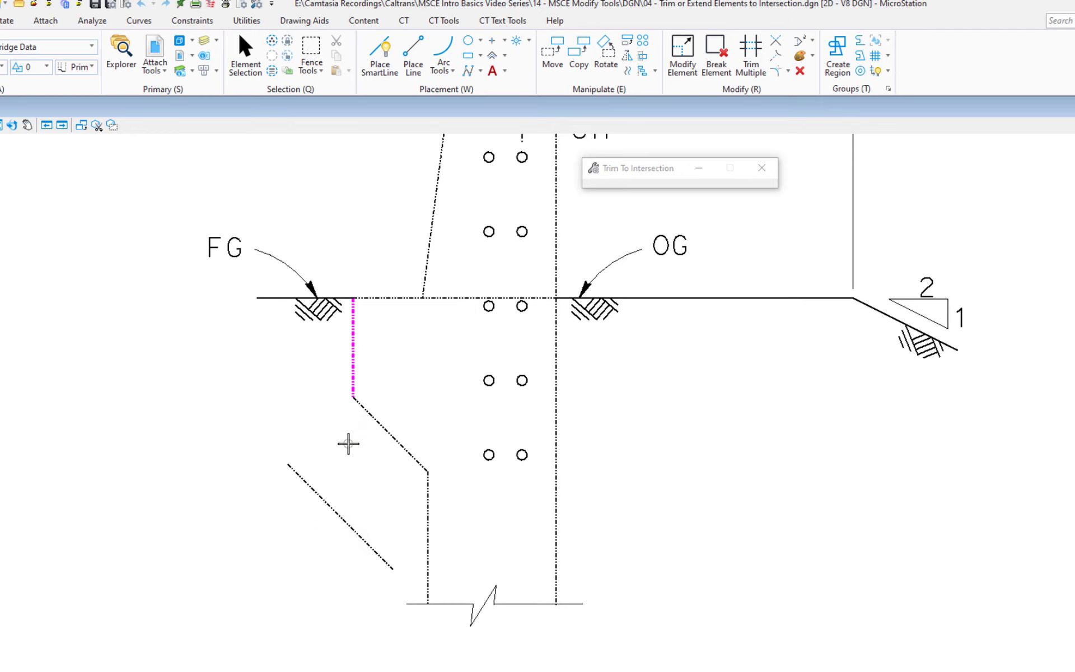
{"action": "left_click", "coordinate": [309, 488]}
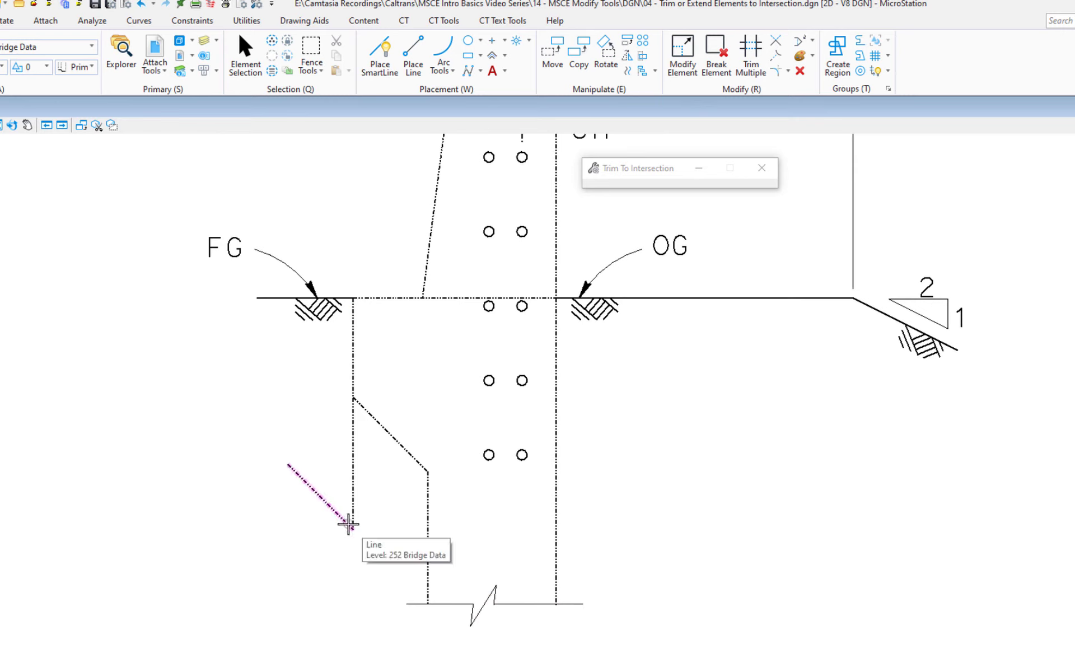
{"action": "key", "text": "ctrl+z"}
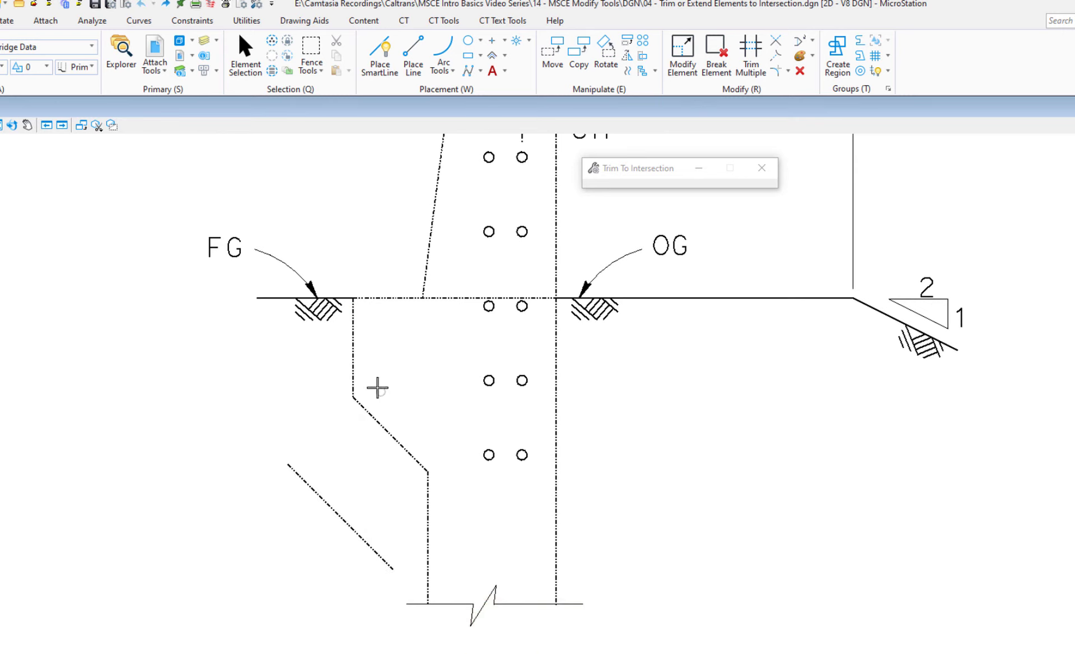
Step: Trim the short vertical line to its intersection with the loose diagonal, keeping the diagonal's lower part, and extend the diagonal to the longer vertical line
{"action": "left_click", "coordinate": [349, 372]}
{"action": "left_click", "coordinate": [379, 553]}
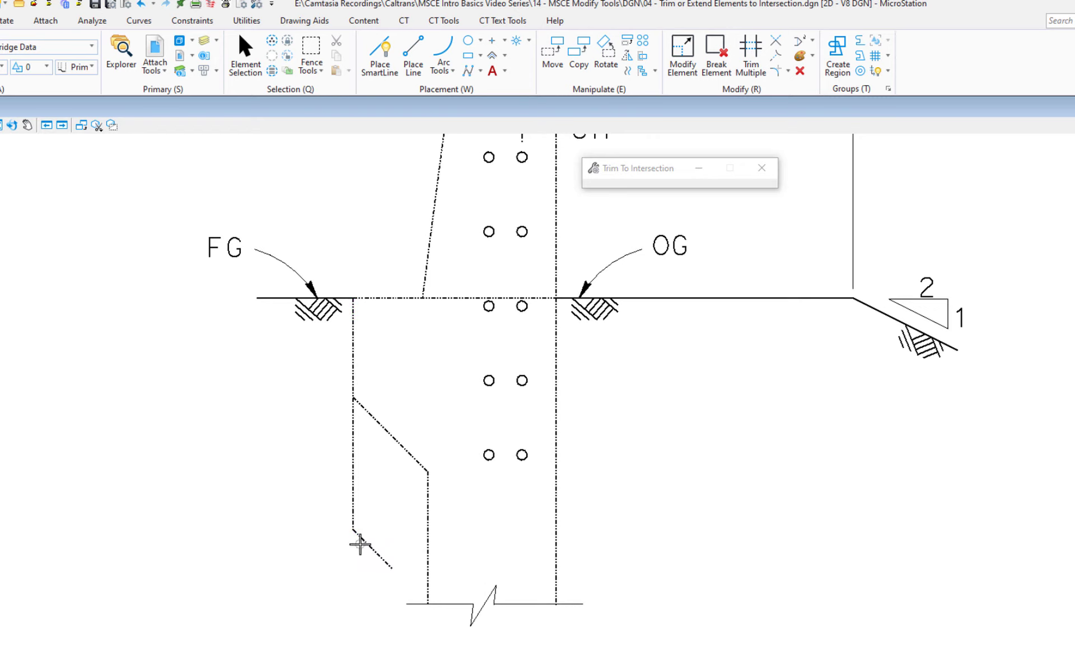
{"action": "left_click", "coordinate": [428, 565]}
Step: Undo the last Trim To Intersection and open the design file 05 - Trim or Extend Elements to Element.dgn
{"action": "key", "text": "ctrl+z"}
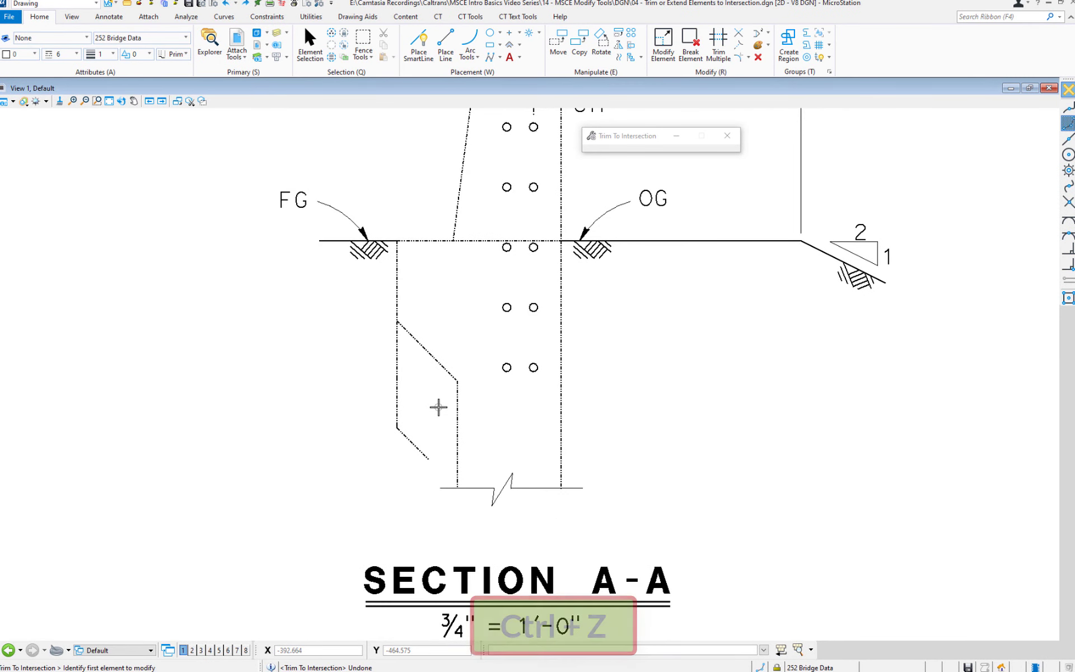
{"action": "left_click", "coordinate": [127, 4]}
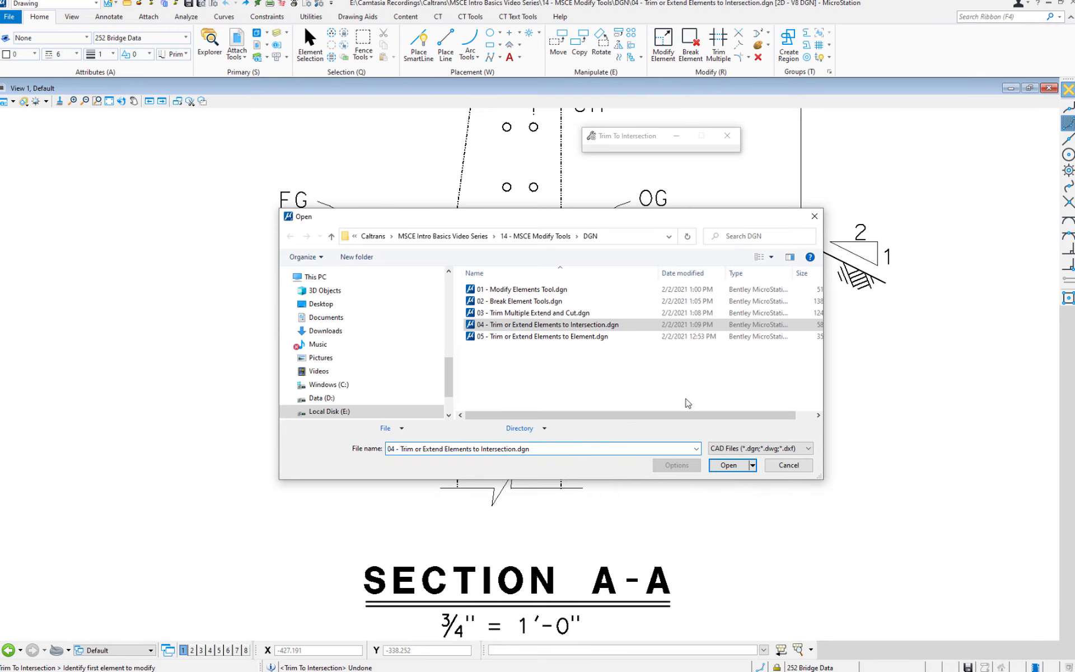
{"action": "double_click", "coordinate": [546, 337]}
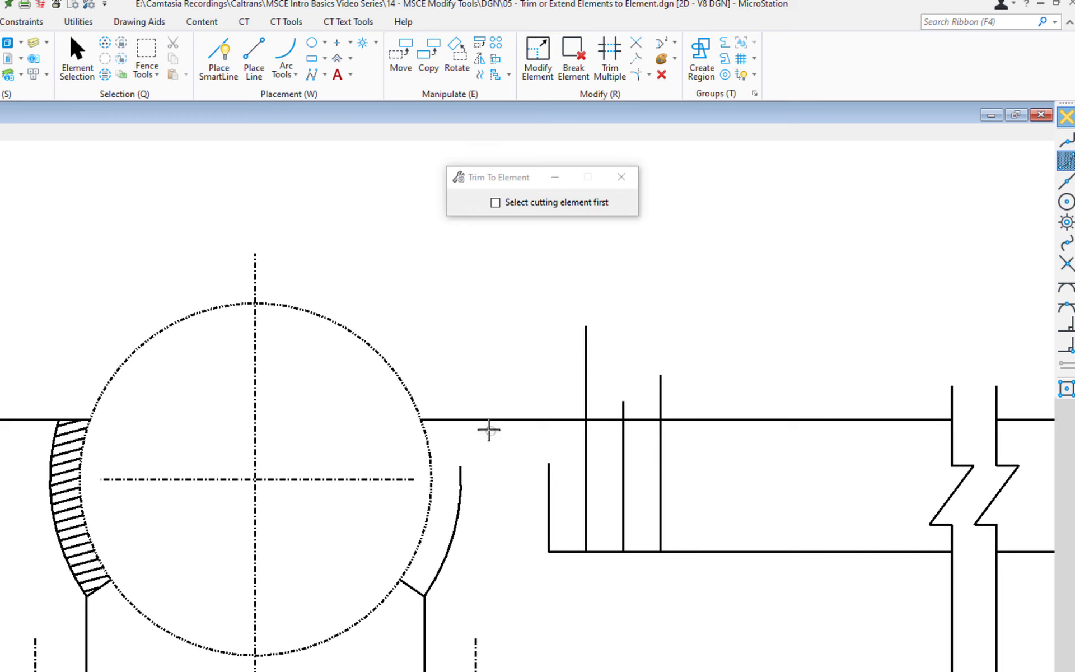
Step: Use Trim To Element to extend the unhatched arc beside the circle up to the upper horizontal line
{"action": "left_click", "coordinate": [458, 484]}
{"action": "left_click", "coordinate": [495, 419]}
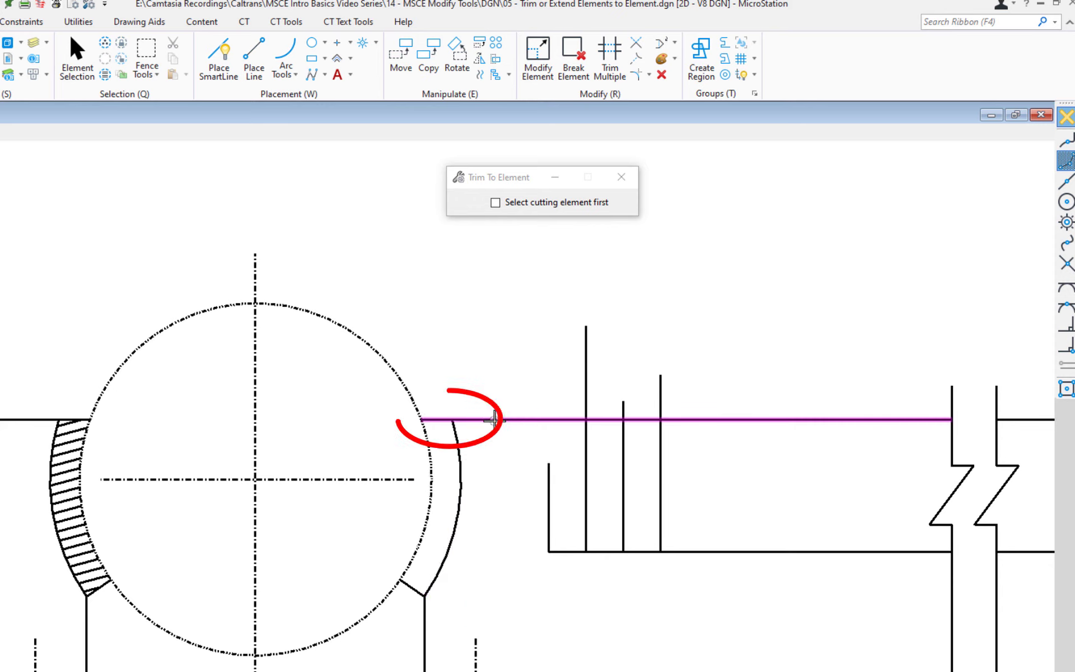
{"action": "left_click", "coordinate": [495, 419]}
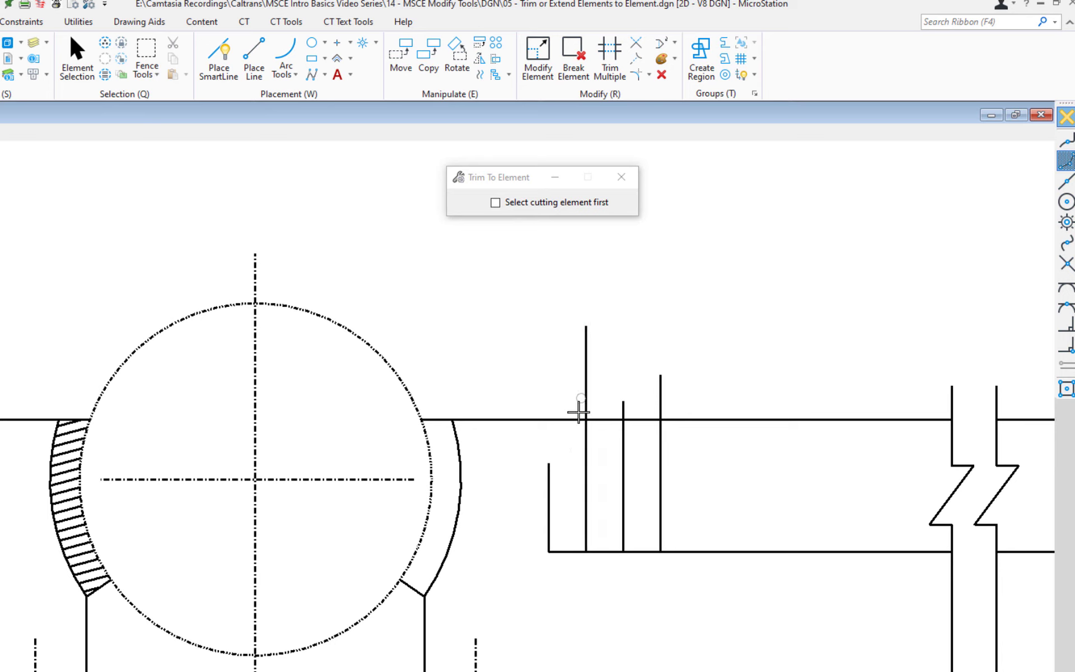
Step: Trim the tallest vertical line to the upper horizontal line, keeping its lower part, and trim or extend all four vertical lines to that line together
{"action": "left_click", "coordinate": [584, 464]}
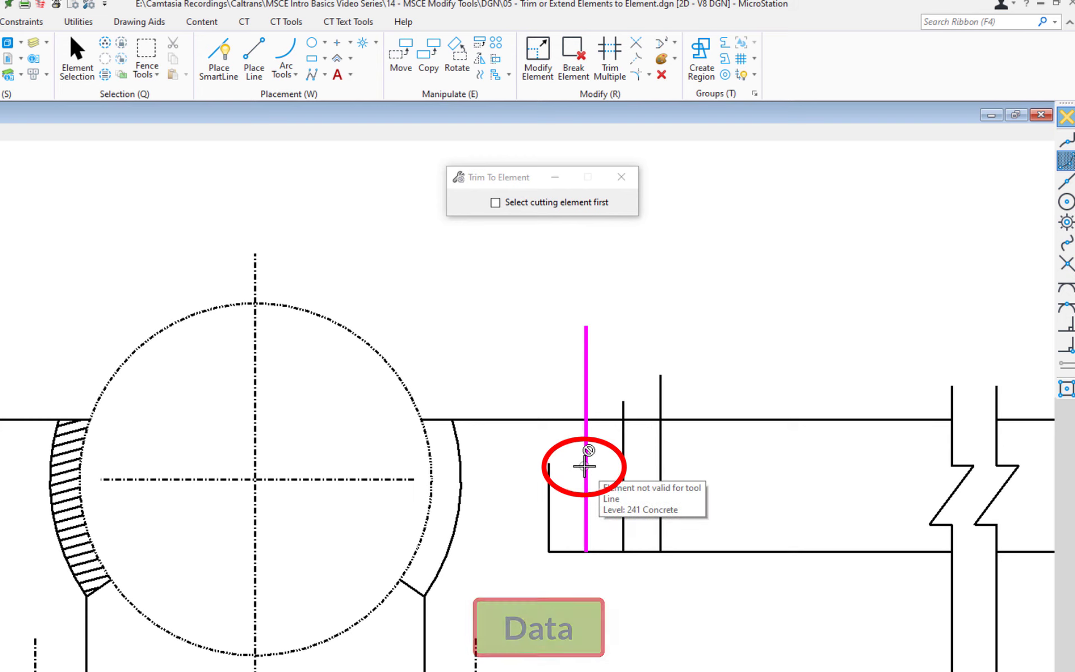
{"action": "left_click", "coordinate": [556, 424]}
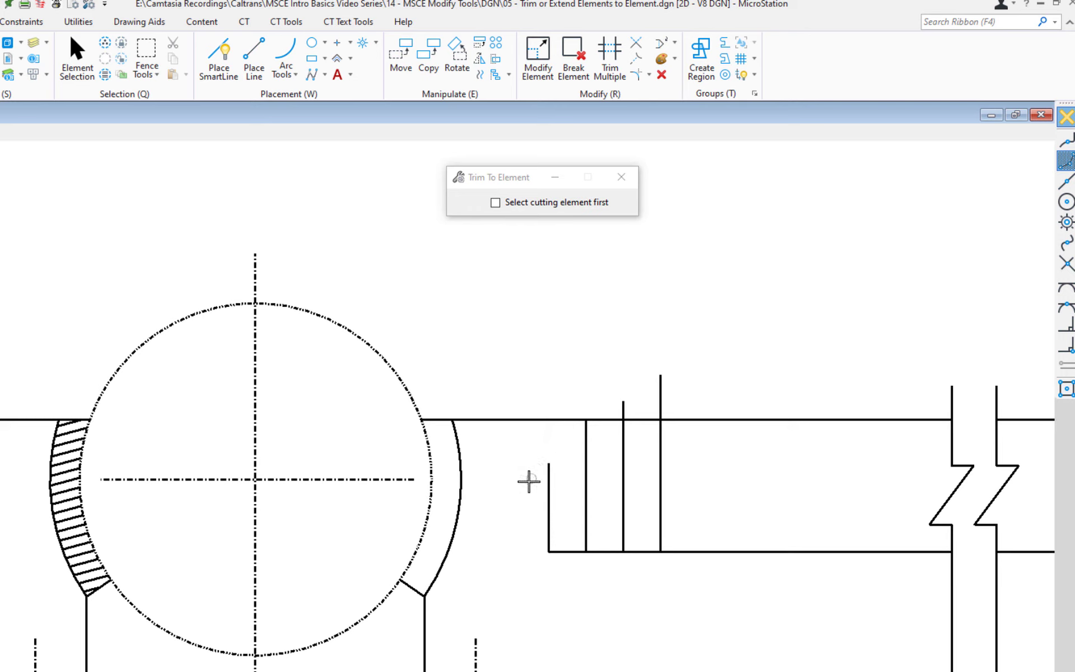
{"action": "left_click_drag", "start_coordinate": [520, 476], "coordinate": [704, 466]}
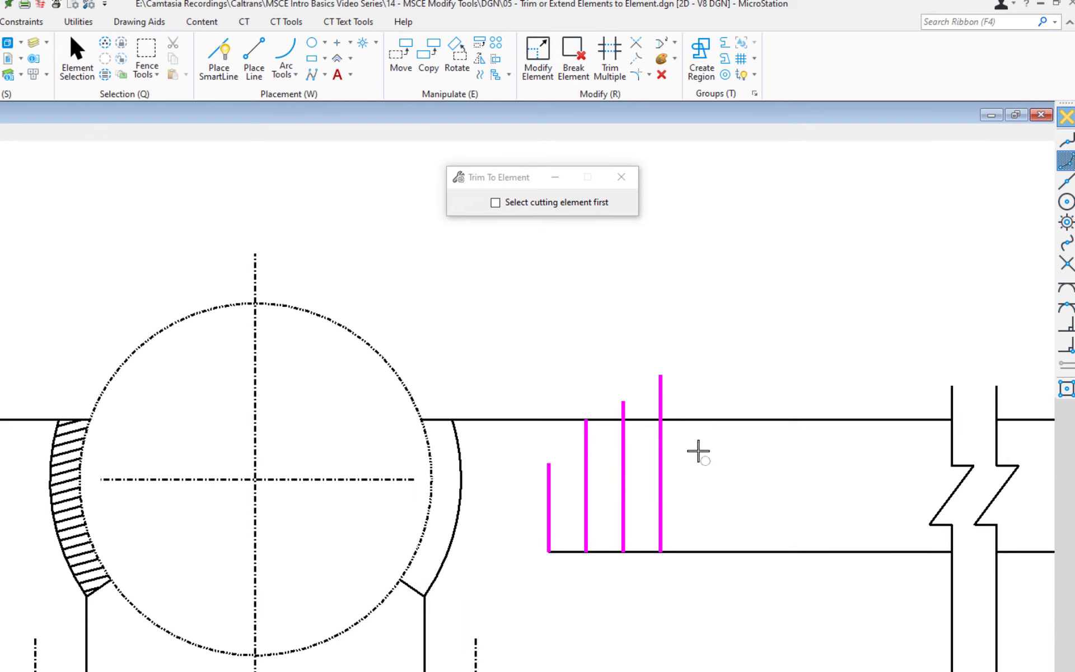
{"action": "left_click", "coordinate": [688, 420]}
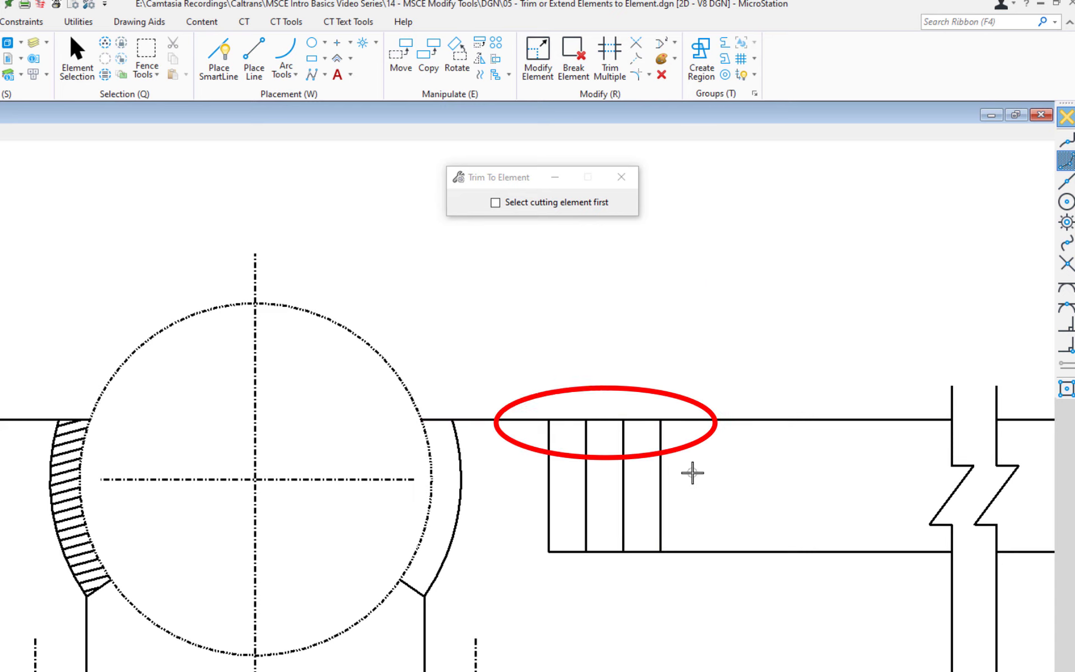